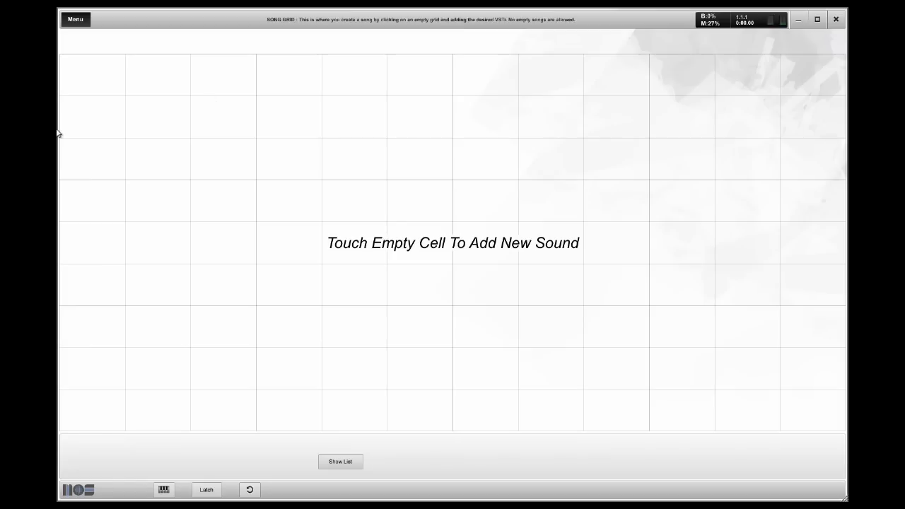
# Add the Absynth 5 plugin from the Sound Library to the first grid cell and view it in the Synth Editor
pyautogui.click(81, 78)
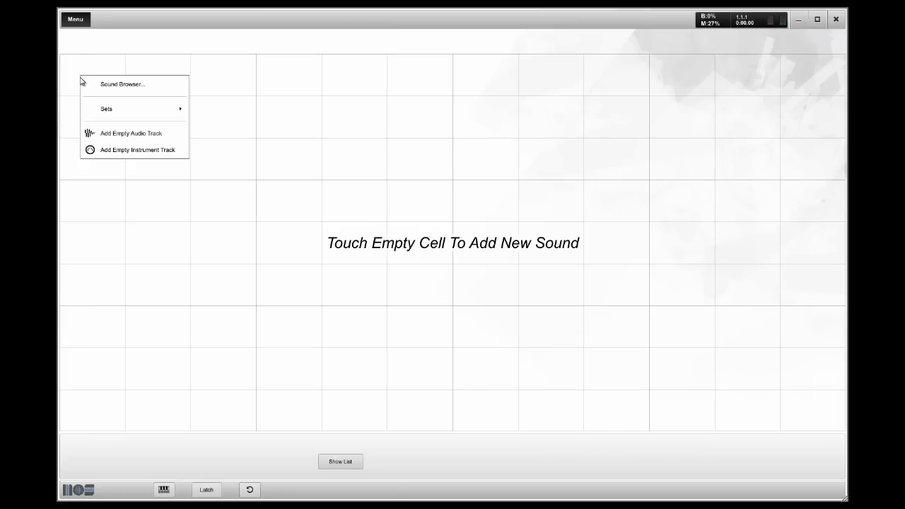
pyautogui.click(119, 85)
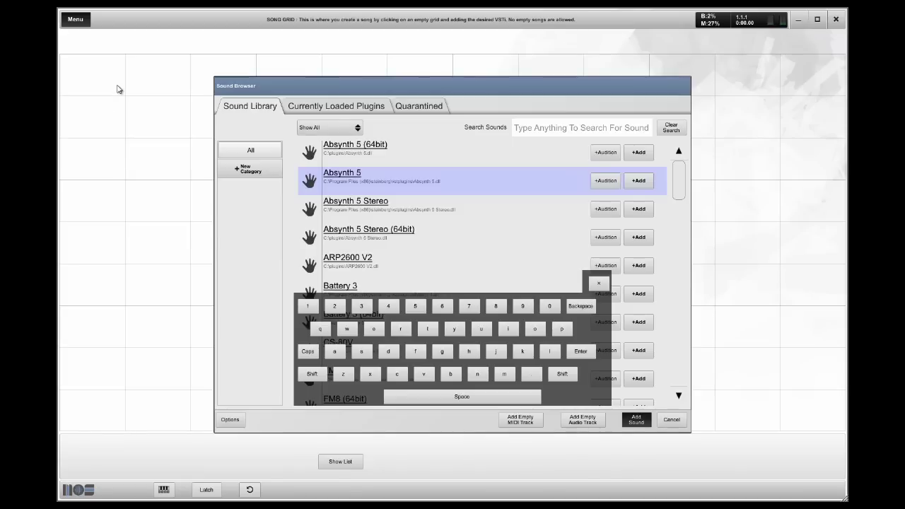
pyautogui.doubleClick(349, 178)
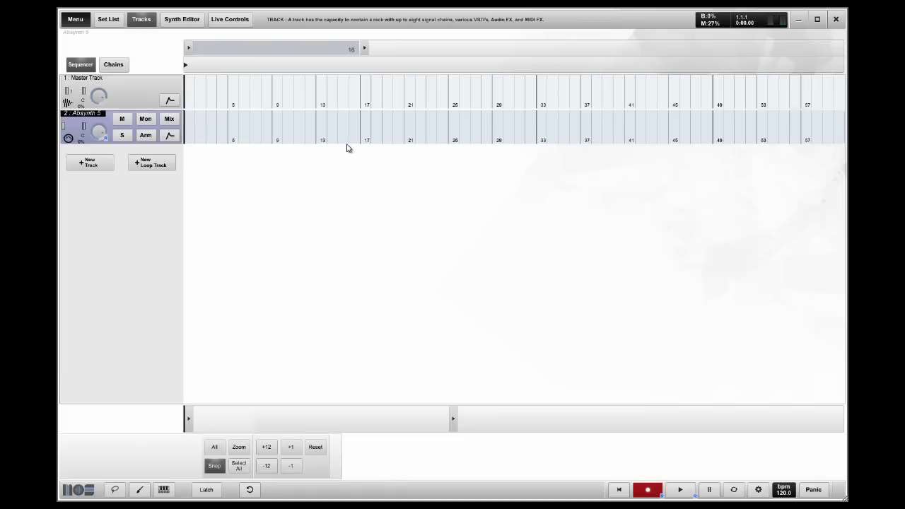
pyautogui.click(181, 18)
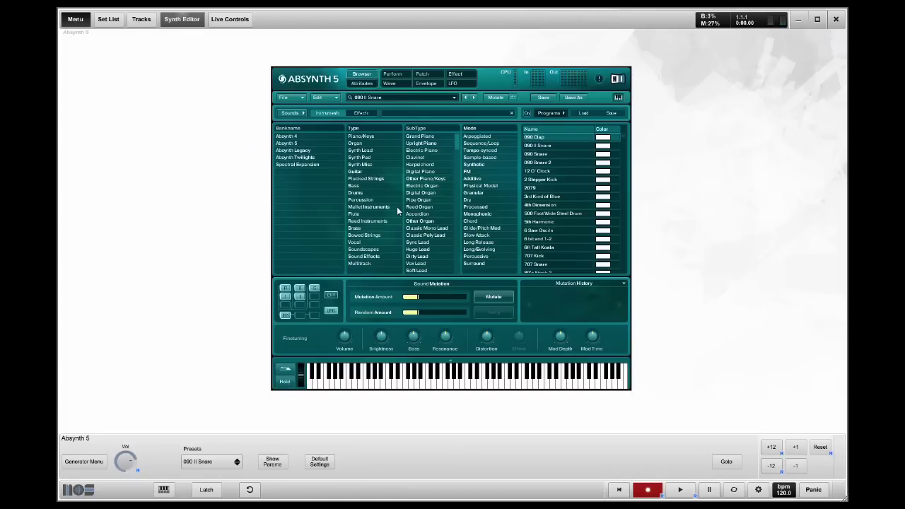
# Delete the Absynth 5 song from the Set List grid
pyautogui.click(108, 19)
pyautogui.rightClick(92, 82)
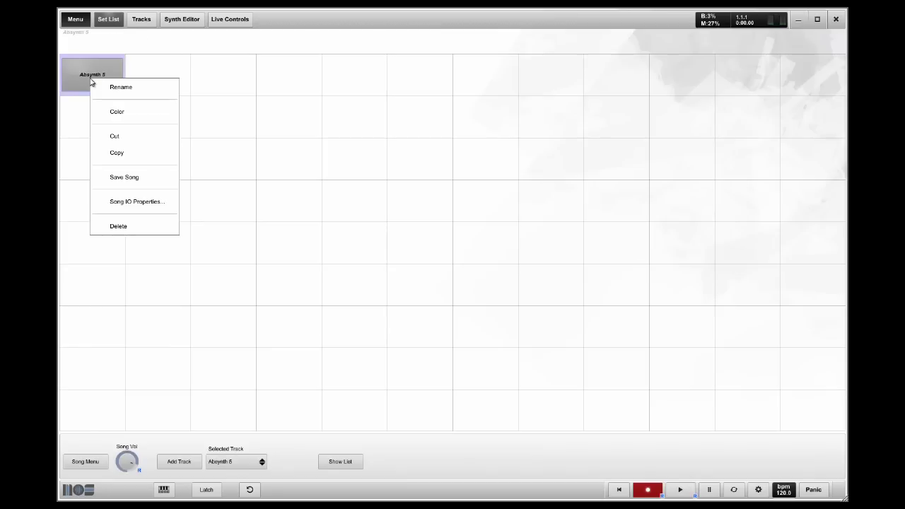
pyautogui.click(133, 226)
pyautogui.click(479, 278)
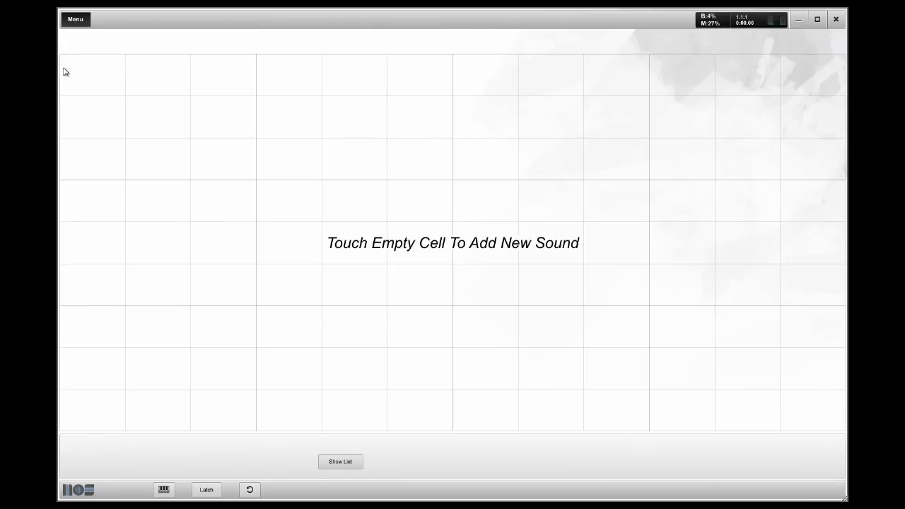
# Find Omnisphere (64bit) in the Sound Browser with the search "omni" and add it to the first grid cell
pyautogui.click(93, 82)
pyautogui.click(131, 88)
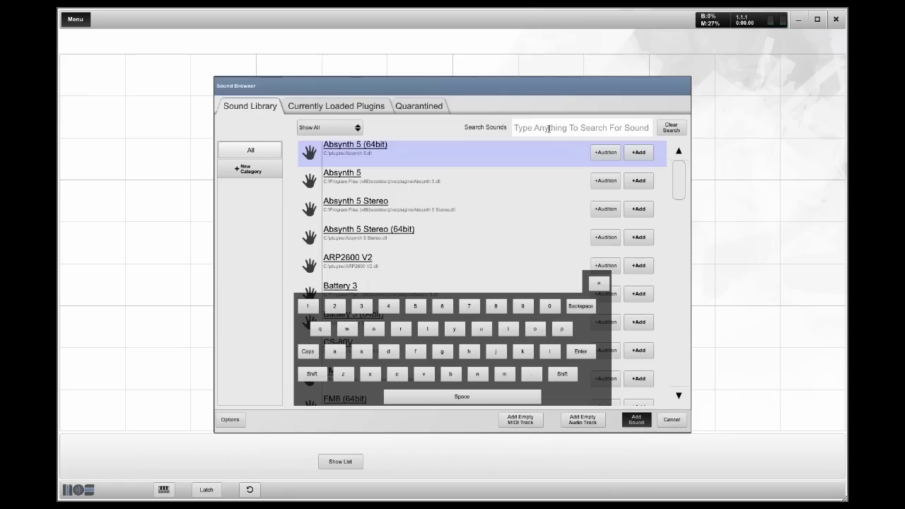
pyautogui.click(547, 127)
pyautogui.write('omni')
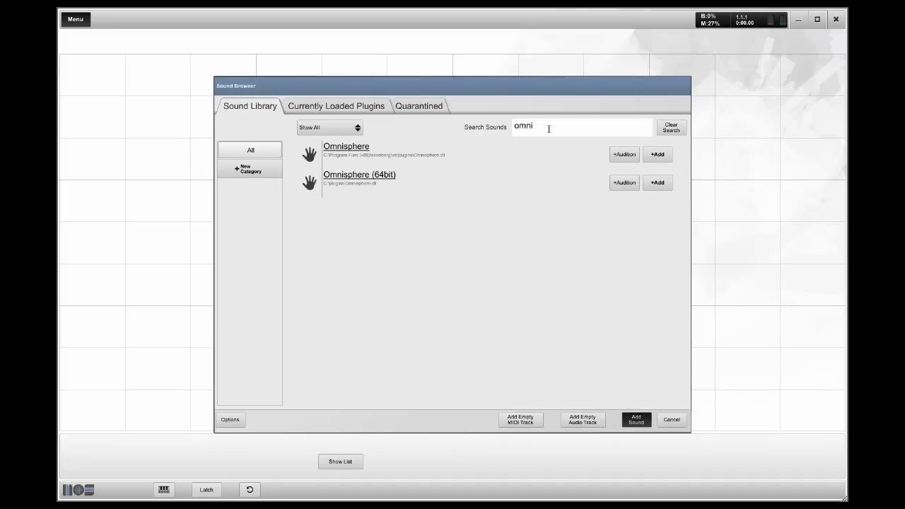
pyautogui.click(360, 177)
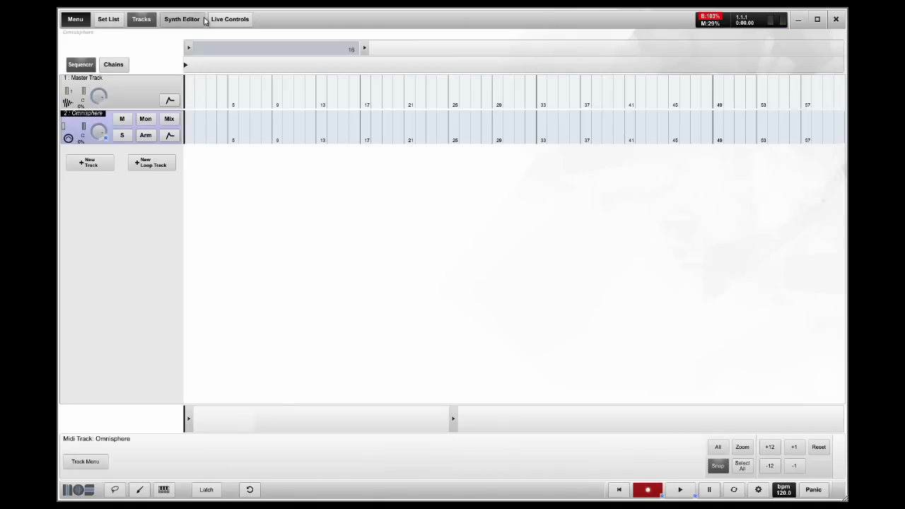
# Open Omnisphere in the Synth Editor and choose the Cross Beat Overdriver patch for part 1 in its patch browser
pyautogui.click(188, 22)
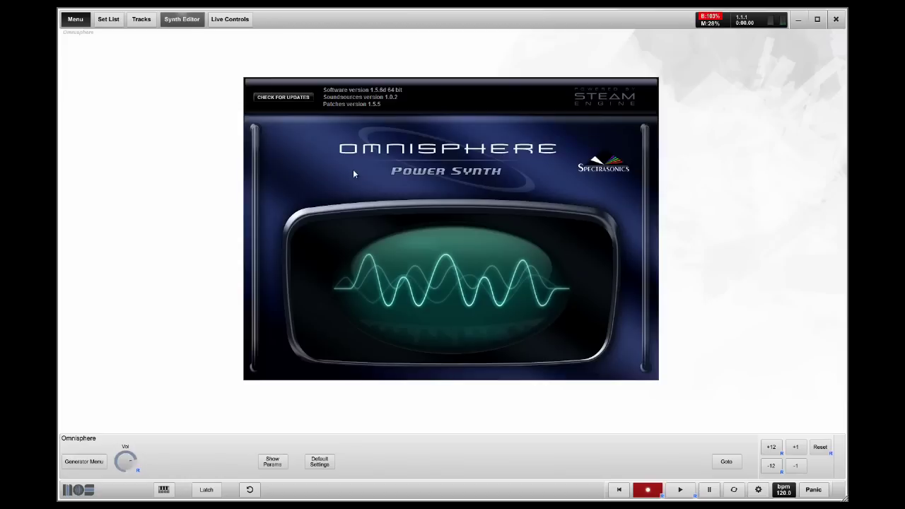
pyautogui.click(453, 163)
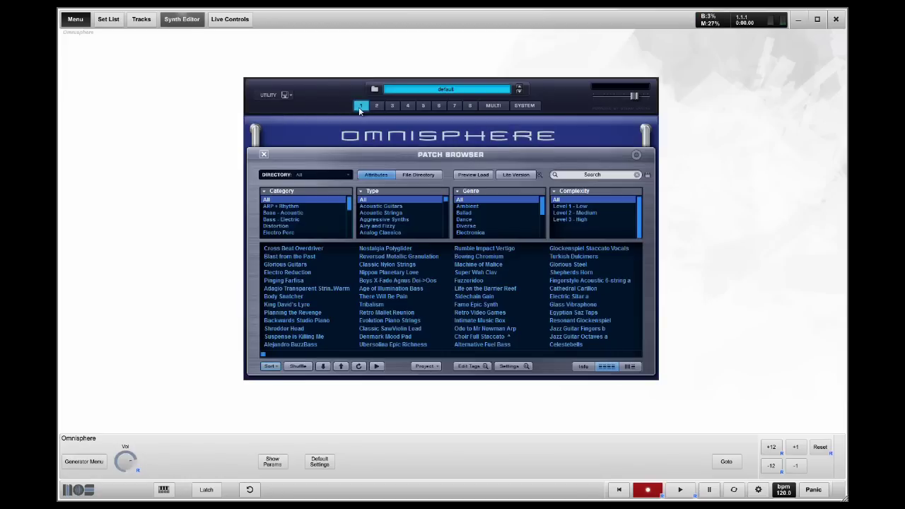
pyautogui.click(304, 248)
# Look through Omnisphere's other part slots and return to part 1
pyautogui.click(376, 105)
pyautogui.click(392, 106)
pyautogui.click(408, 105)
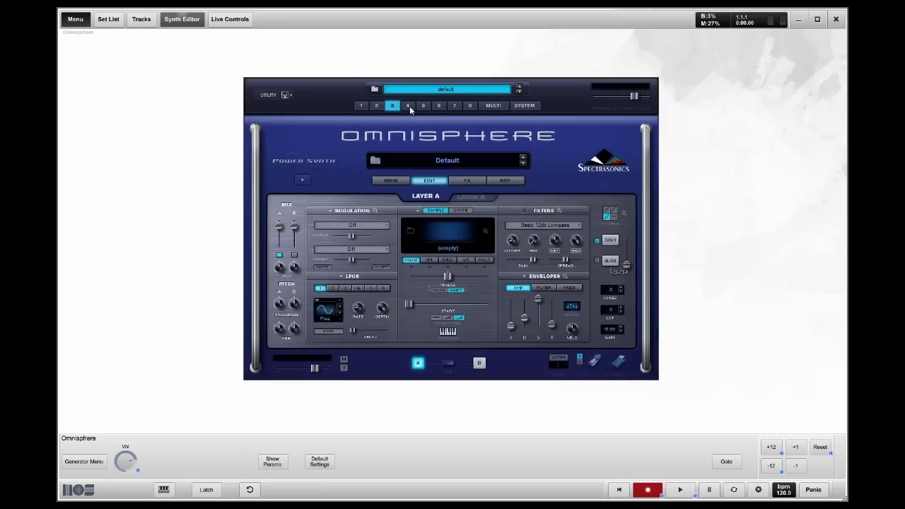
pyautogui.click(362, 105)
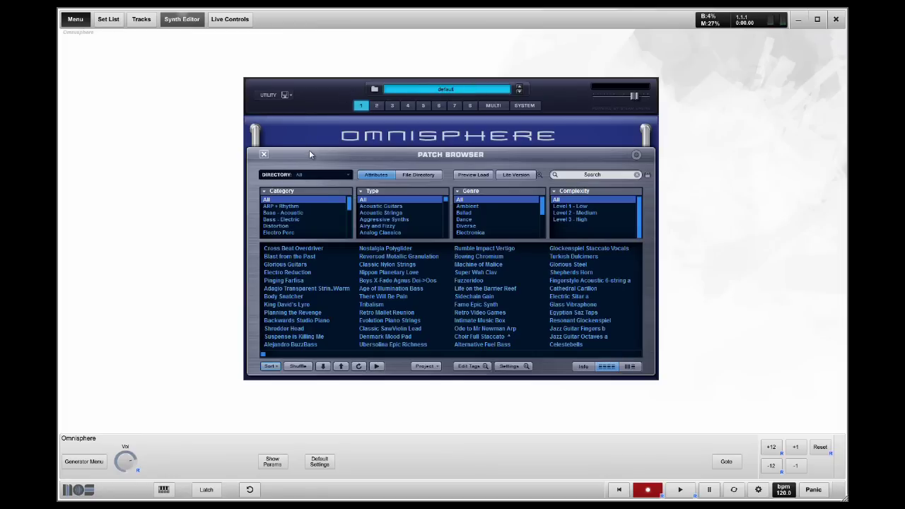
# Add a second song in the next grid cell that uses the already loaded Omnisphere plugin
pyautogui.click(101, 23)
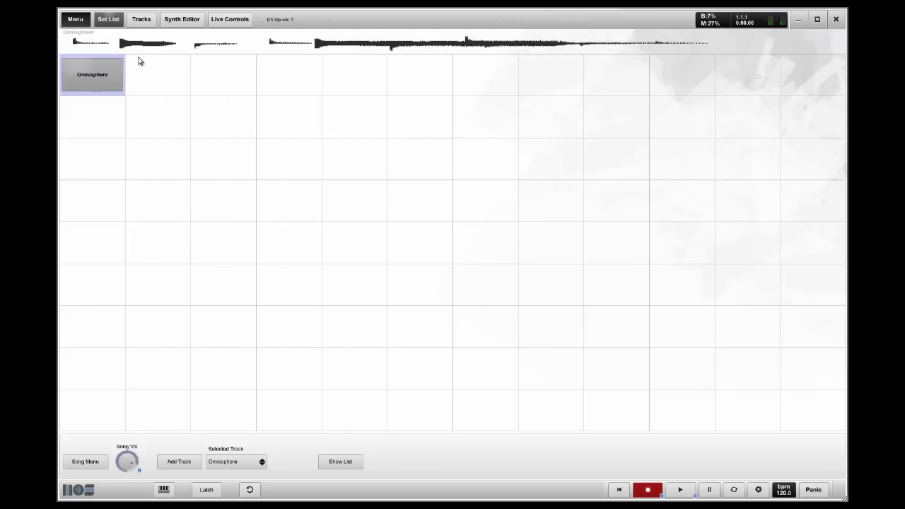
pyautogui.rightClick(144, 77)
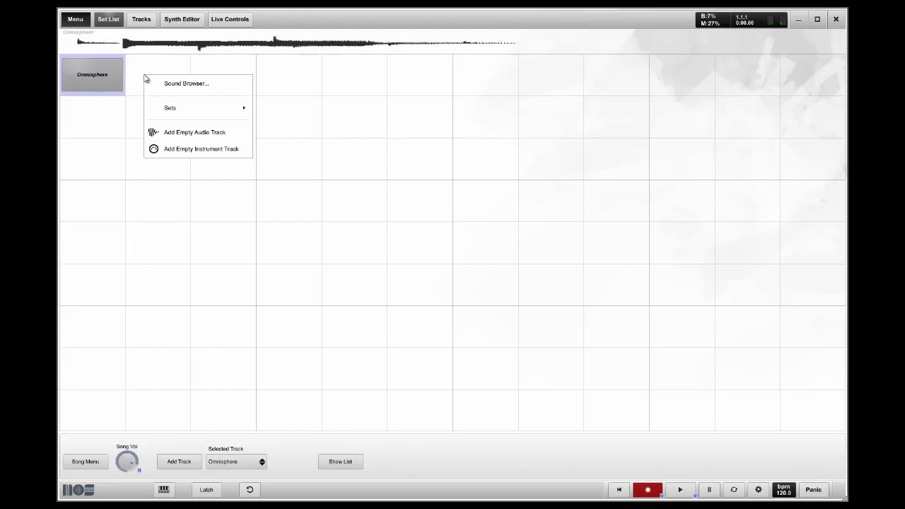
pyautogui.click(181, 83)
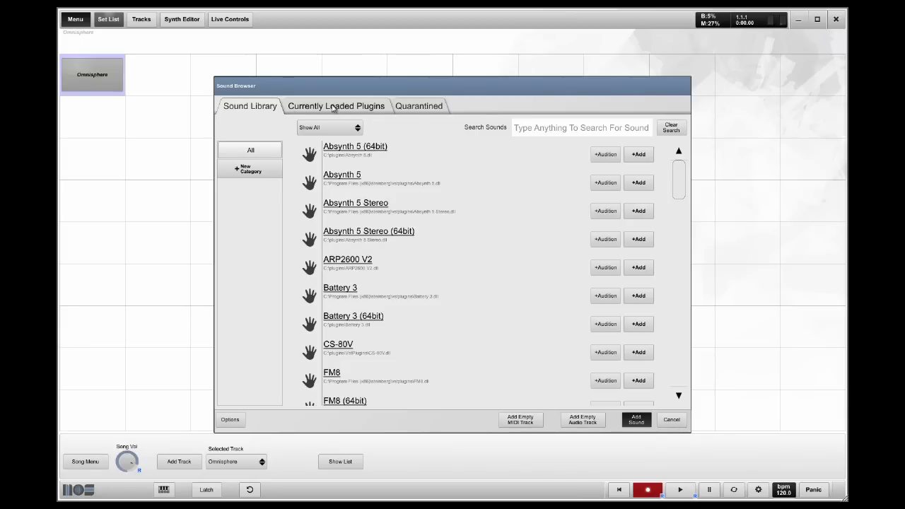
pyautogui.click(332, 106)
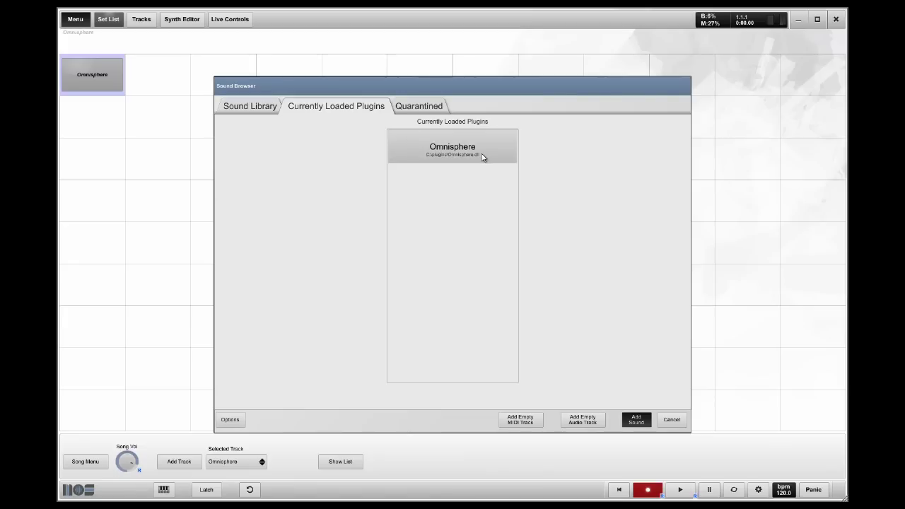
pyautogui.doubleClick(438, 147)
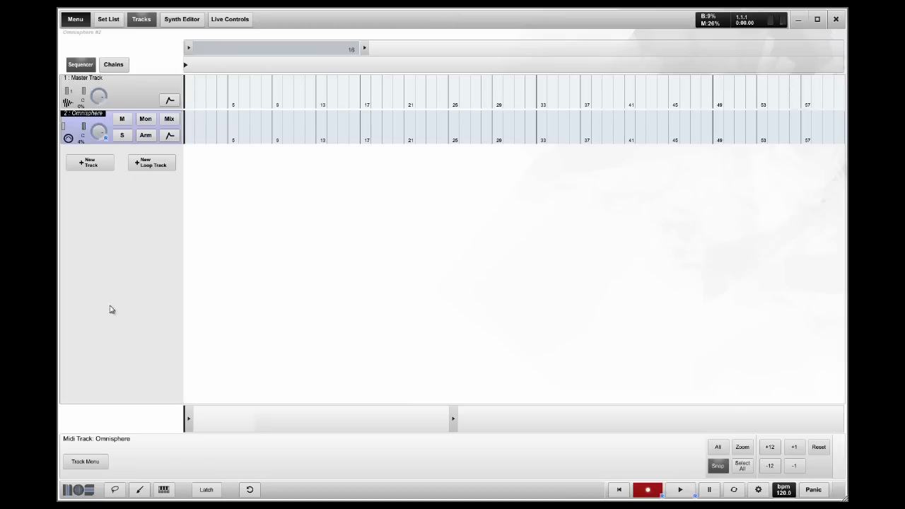
# Force the second song's Omnisphere track to MIDI Output Ch 2 in its Track IO properties
pyautogui.click(97, 460)
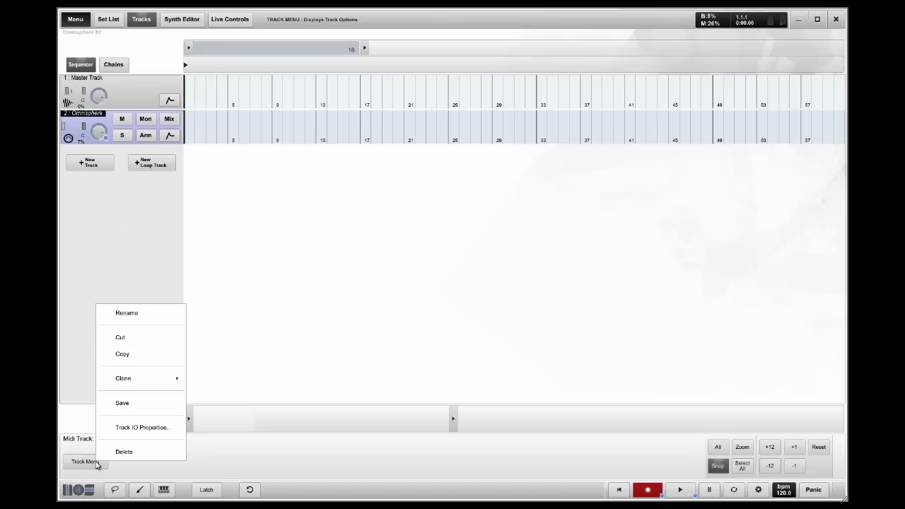
pyautogui.click(158, 429)
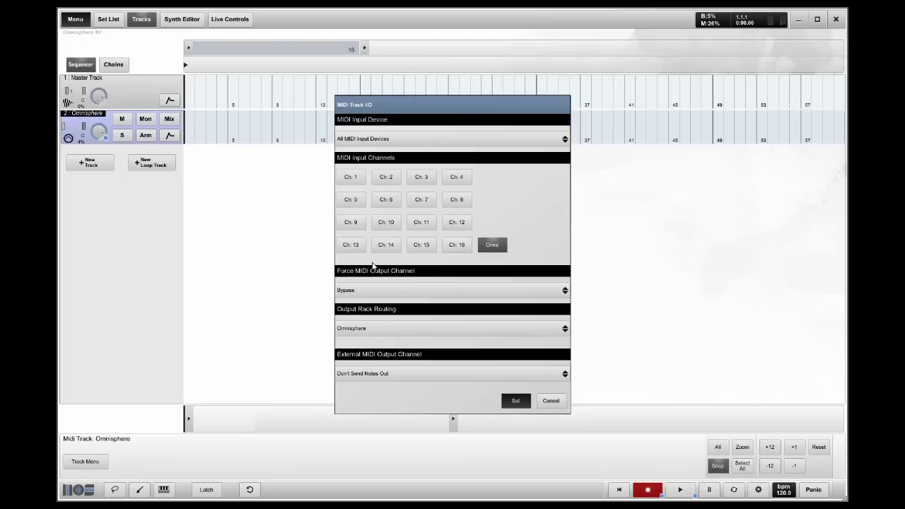
pyautogui.click(369, 291)
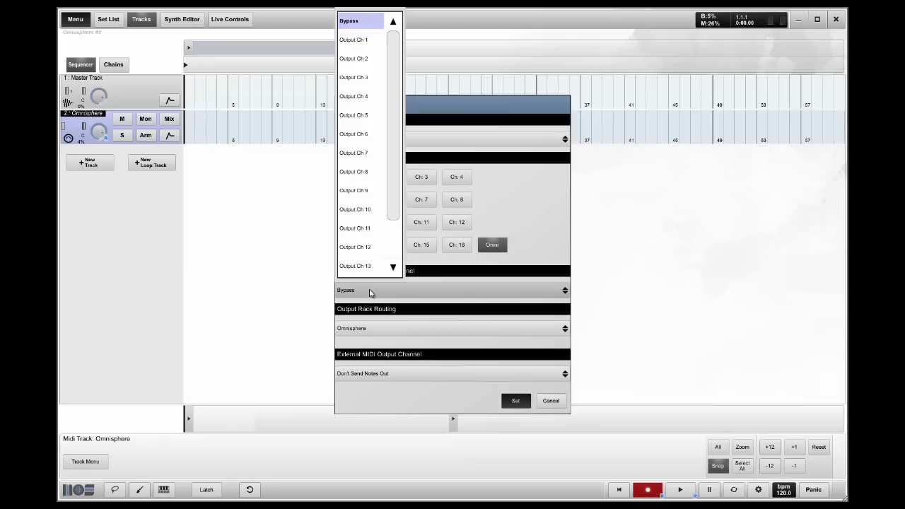
pyautogui.click(359, 60)
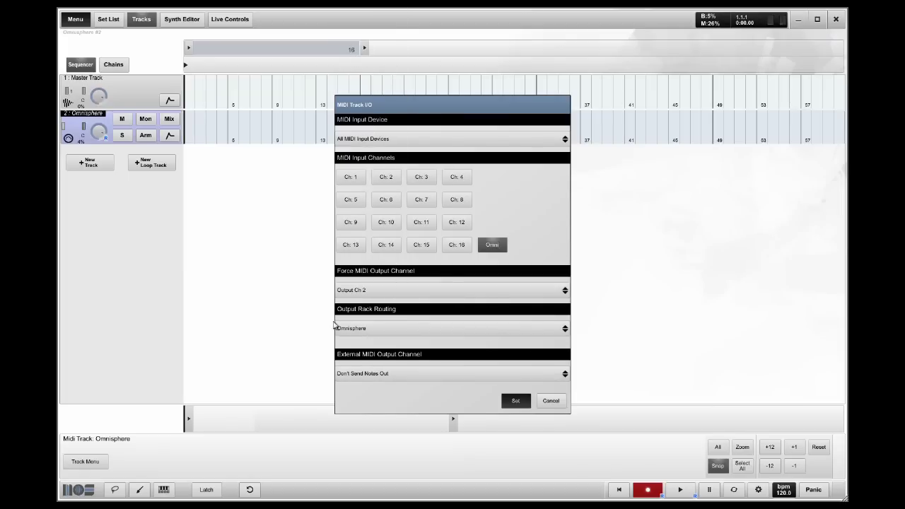
pyautogui.click(513, 400)
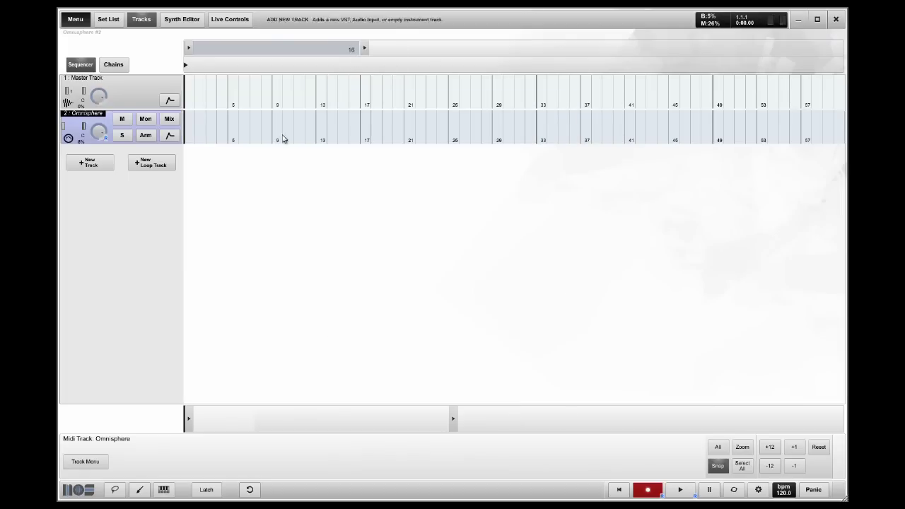
# Load the Adagio Expressivo patch from the Atmosphere Library directory into Omnisphere's part 2
pyautogui.click(182, 19)
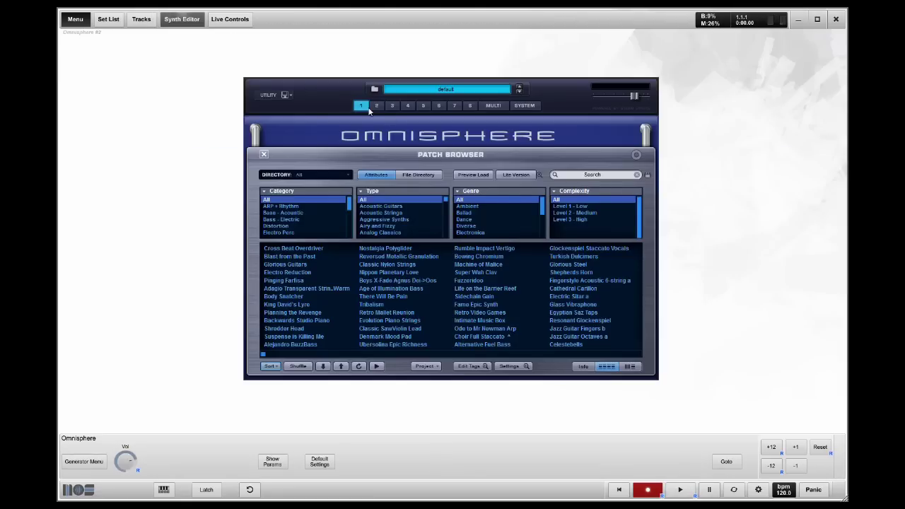
pyautogui.click(376, 106)
pyautogui.click(450, 158)
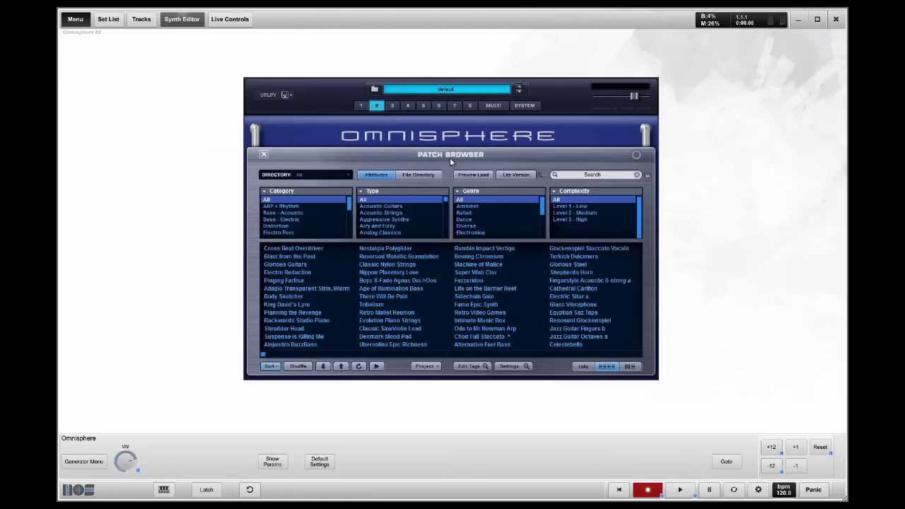
pyautogui.click(304, 176)
pyautogui.click(314, 187)
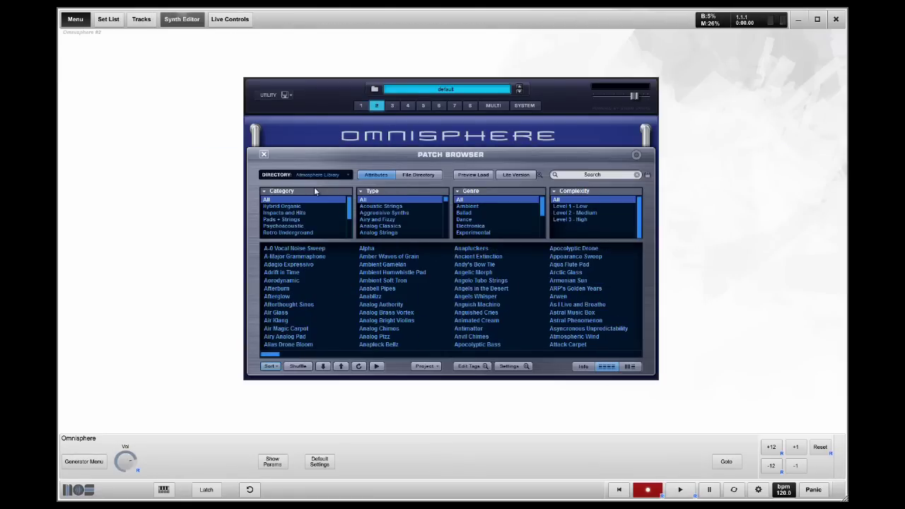
pyautogui.click(297, 265)
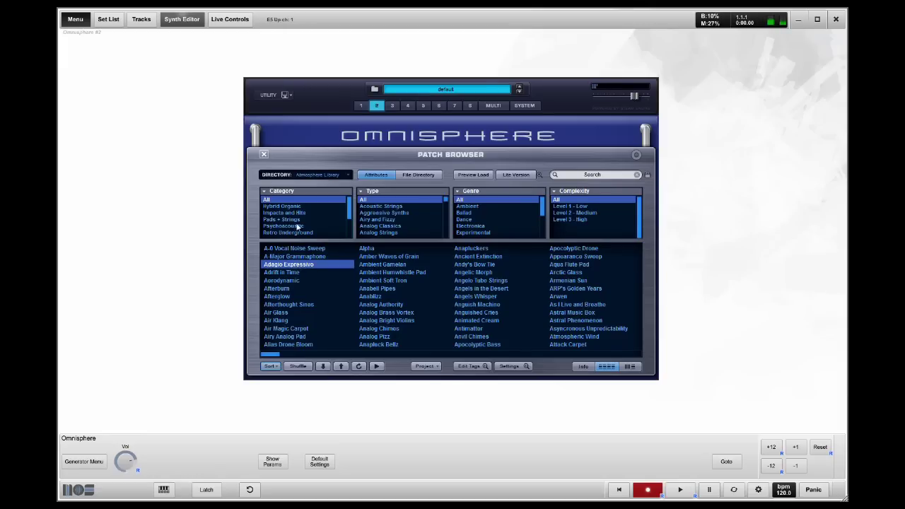
# Switch back and forth between the Omnisphere and Omnisphere #2 songs in the Set List to compare their sounds
pyautogui.click(110, 23)
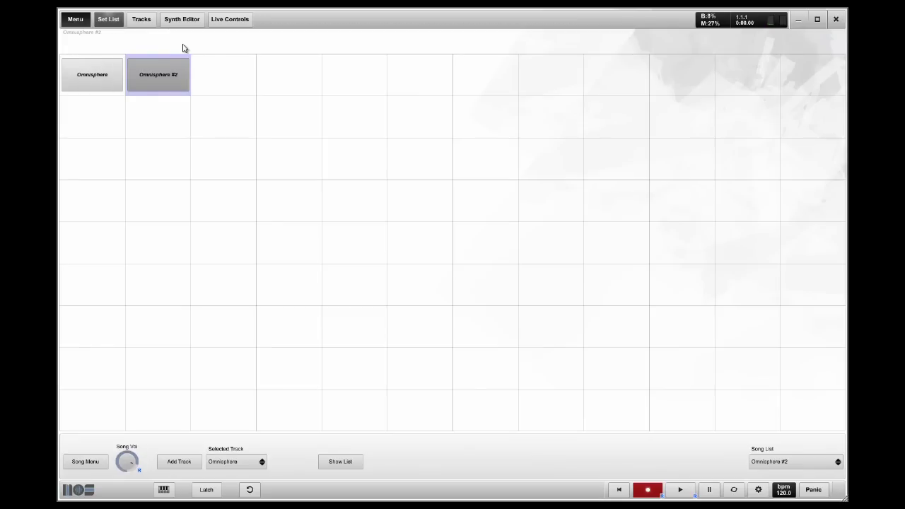
pyautogui.click(91, 73)
pyautogui.click(145, 72)
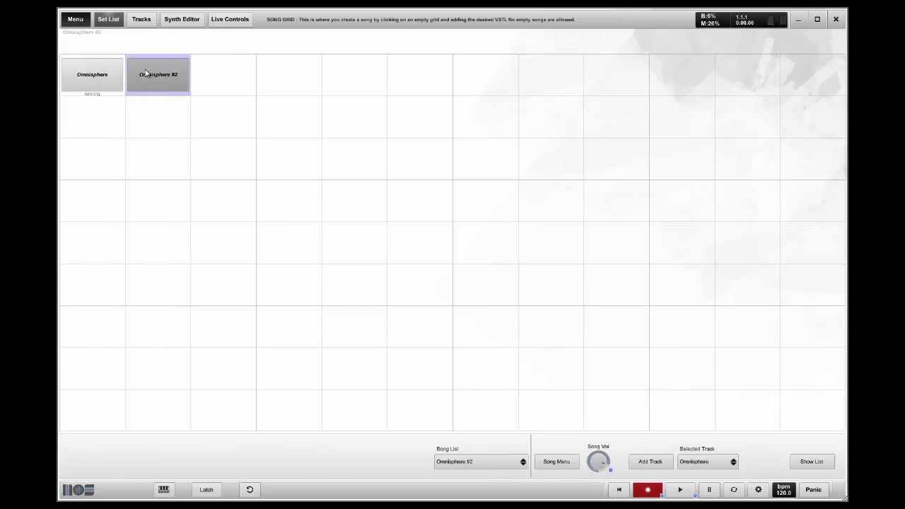
pyautogui.click(102, 74)
pyautogui.click(144, 74)
pyautogui.click(100, 78)
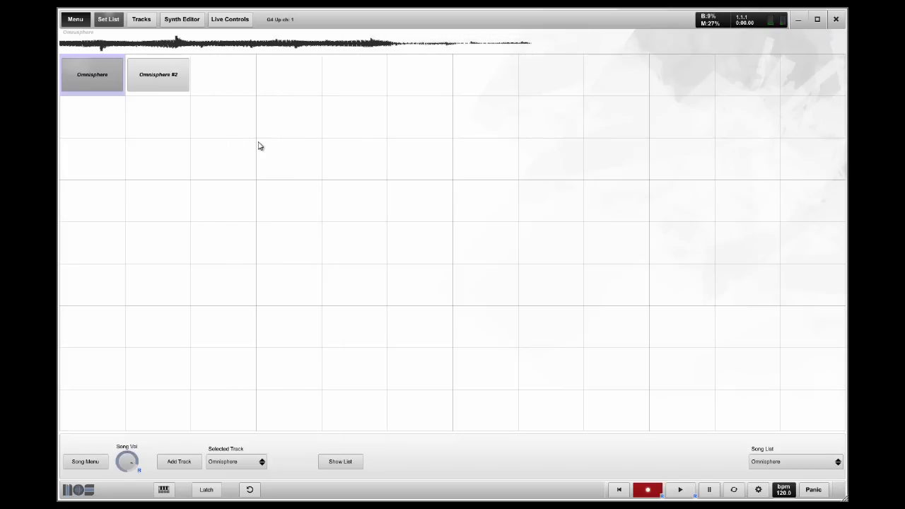
# Add a third song in the empty cell beside Omnisphere #2, reusing the currently loaded Omnisphere plugin
pyautogui.rightClick(233, 82)
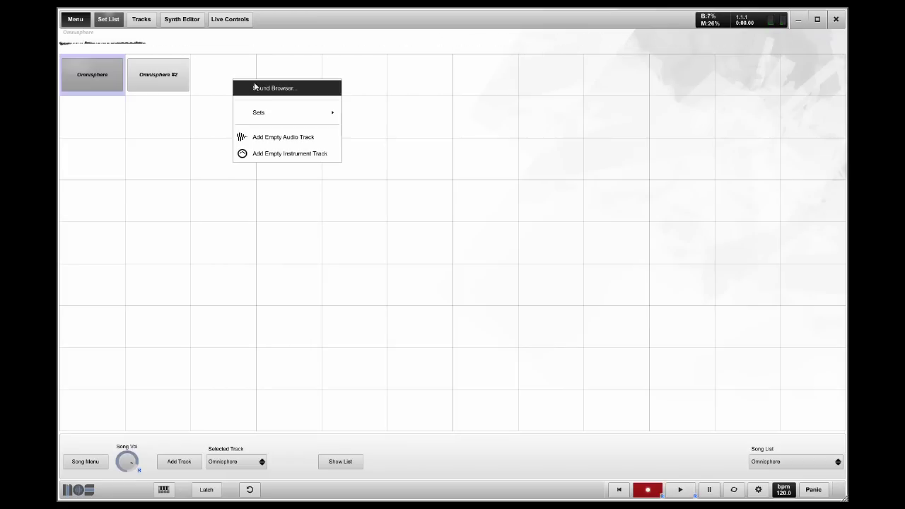
pyautogui.click(256, 87)
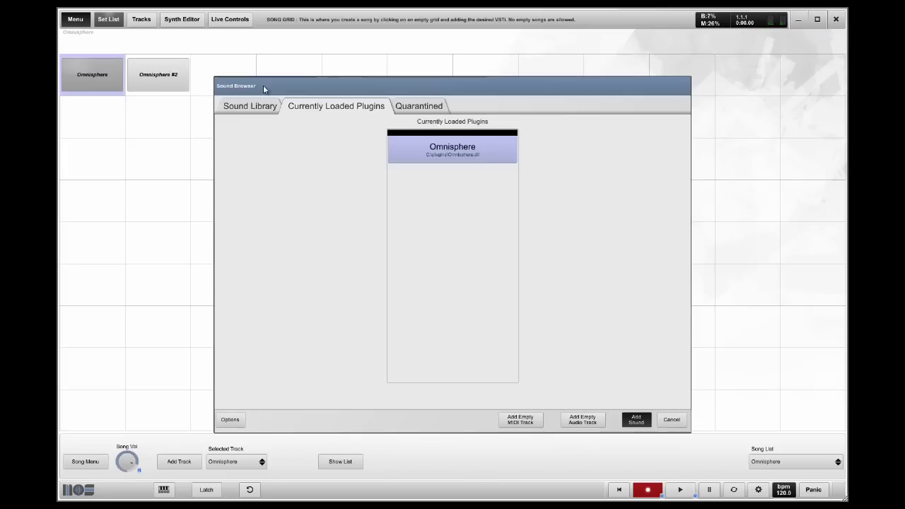
pyautogui.doubleClick(427, 148)
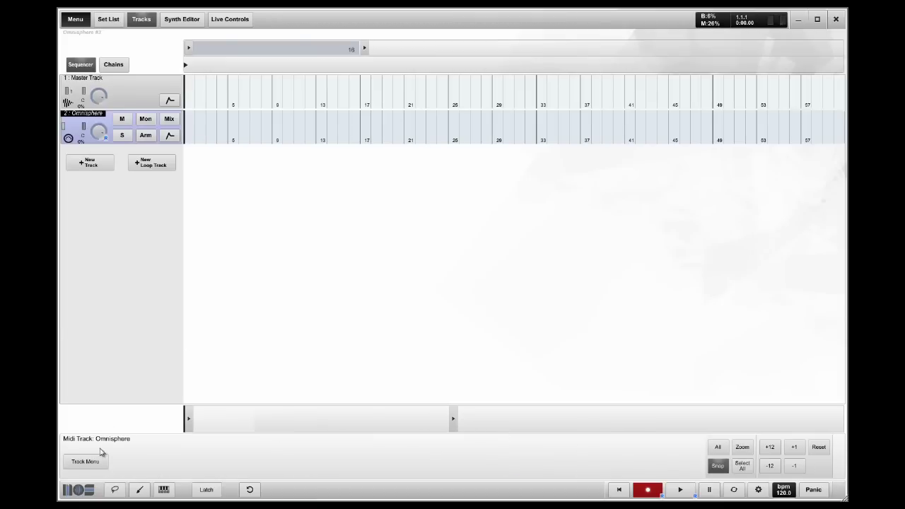
# Force the third song's Omnisphere track to MIDI Output Ch 3 in its Track IO properties
pyautogui.click(99, 462)
pyautogui.click(150, 425)
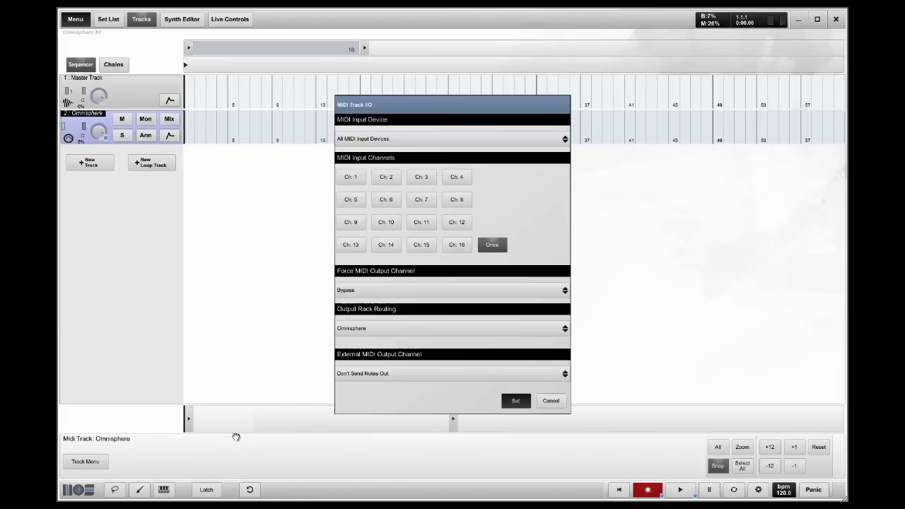
pyautogui.click(385, 292)
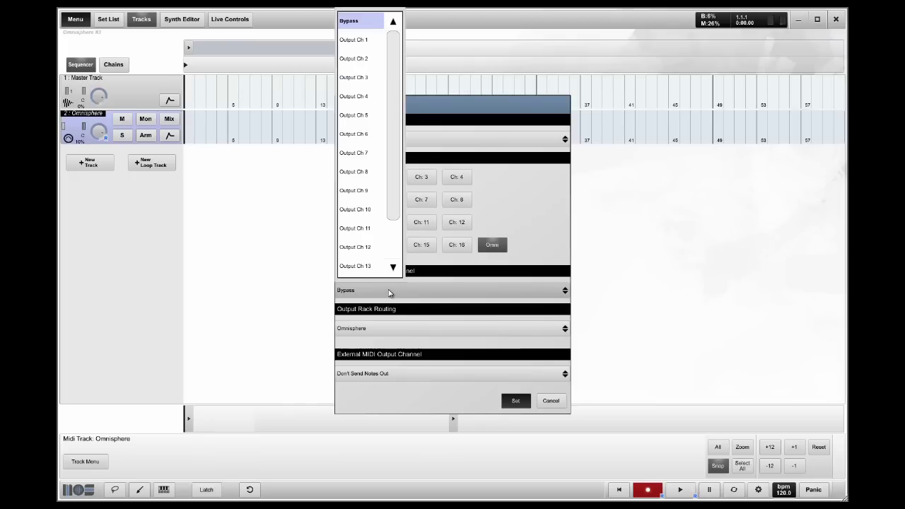
pyautogui.click(366, 78)
pyautogui.click(512, 400)
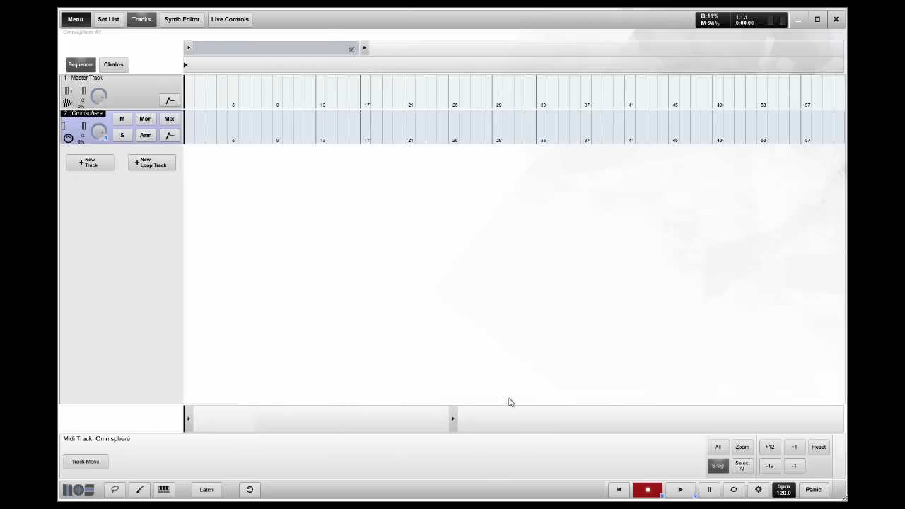
# Load the Glorious Guitars patch into Omnisphere's part 3, browsing with the patch directory set to All
pyautogui.click(182, 19)
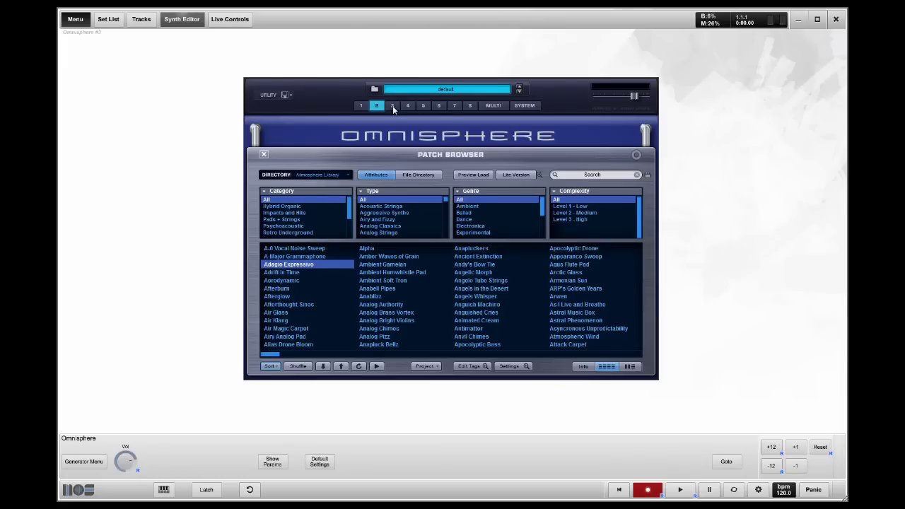
pyautogui.click(392, 105)
pyautogui.click(431, 154)
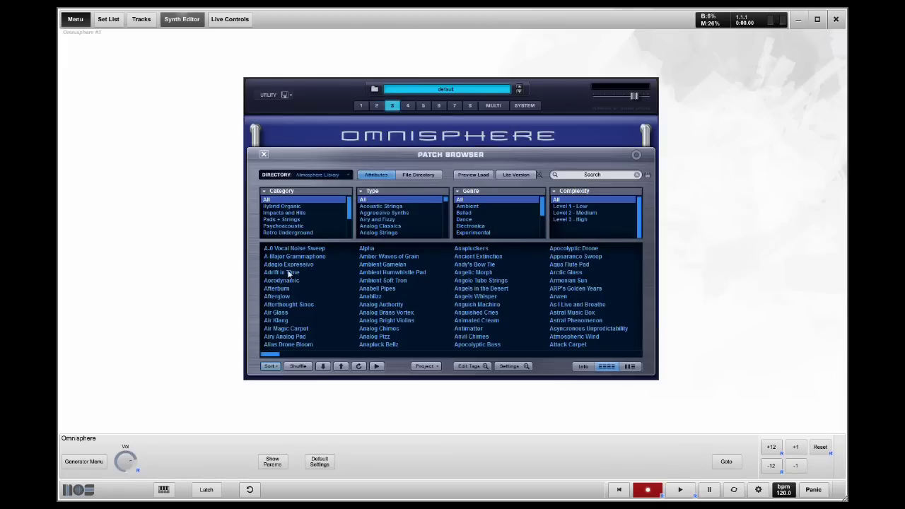
pyautogui.click(308, 176)
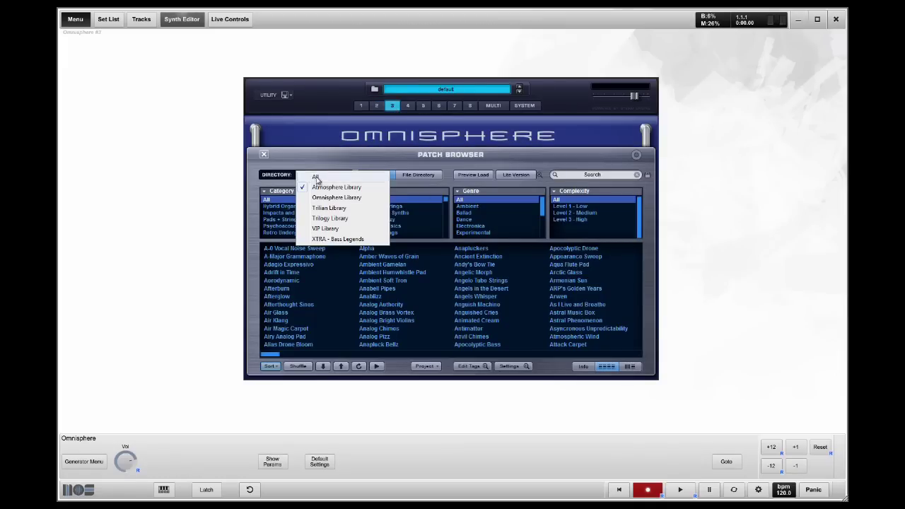
pyautogui.click(316, 178)
pyautogui.click(289, 267)
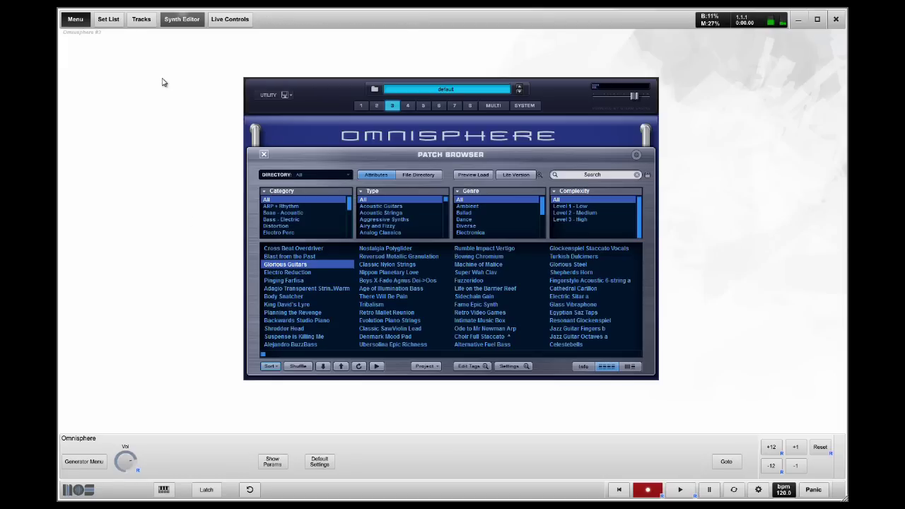
# Add a fourth song in the empty Set List cell beside Omnisphere #3, reusing the currently loaded Omnisphere plugin
pyautogui.click(106, 20)
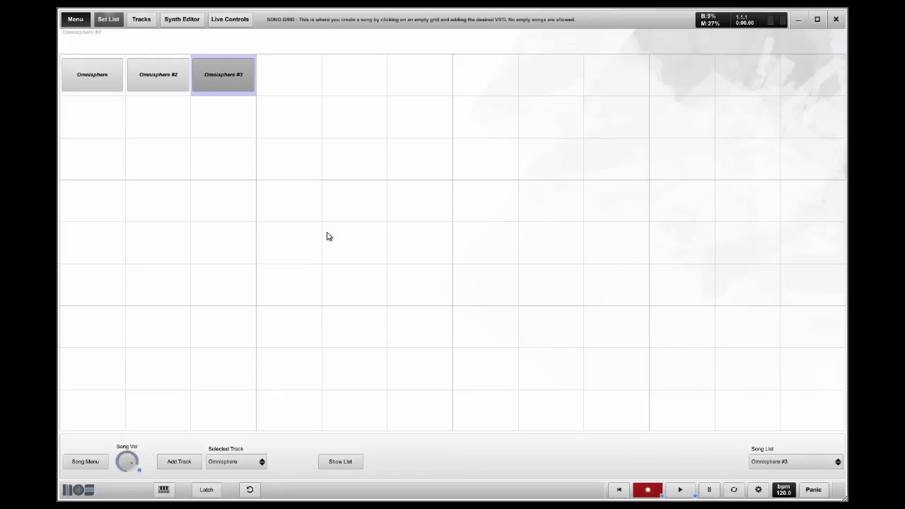
pyautogui.click(304, 84)
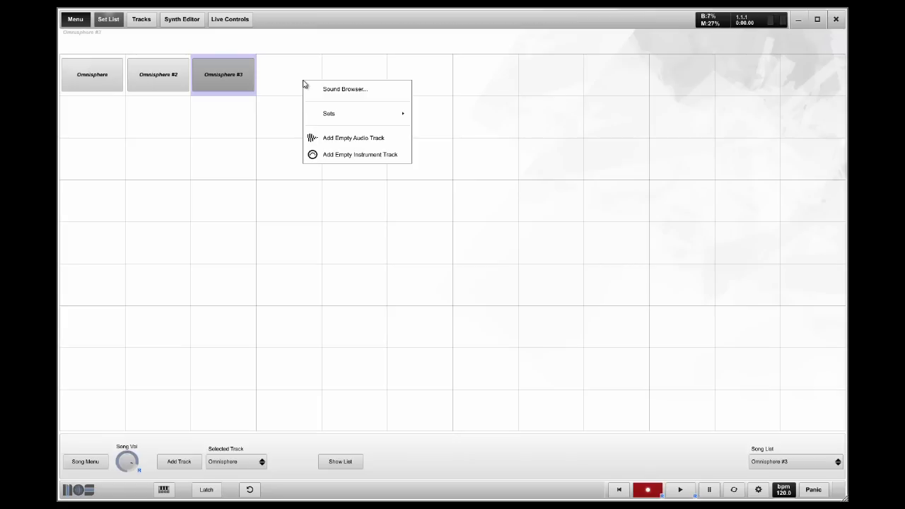
pyautogui.click(344, 89)
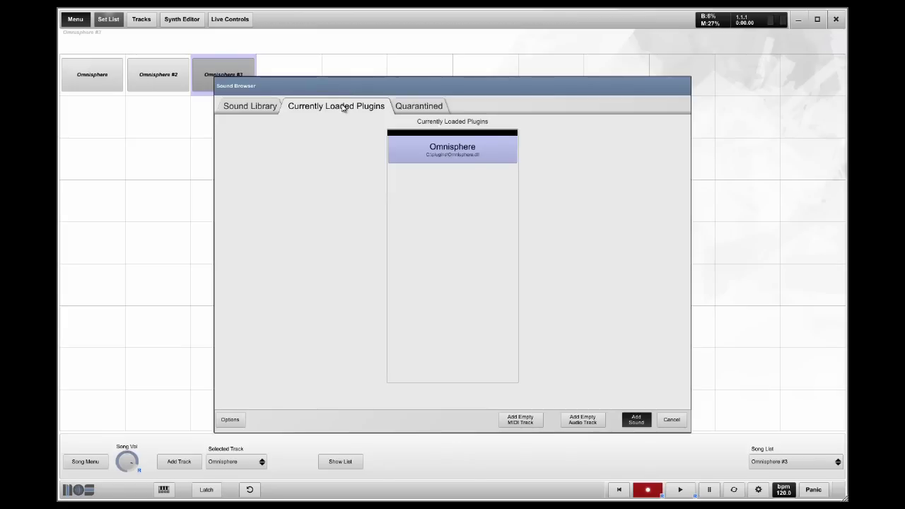
pyautogui.click(454, 161)
pyautogui.doubleClick(454, 154)
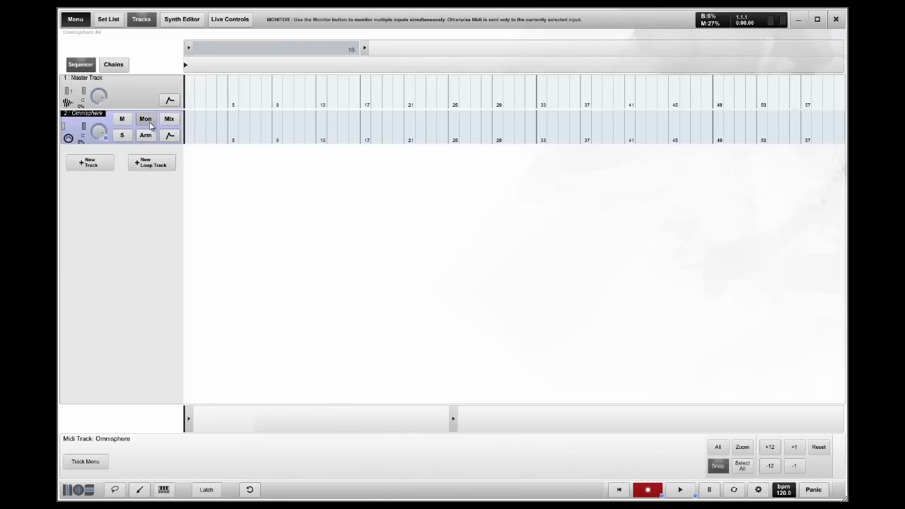
# Force the fourth song's Omnisphere track to MIDI Output Ch 2 in its Track IO properties
pyautogui.click(85, 460)
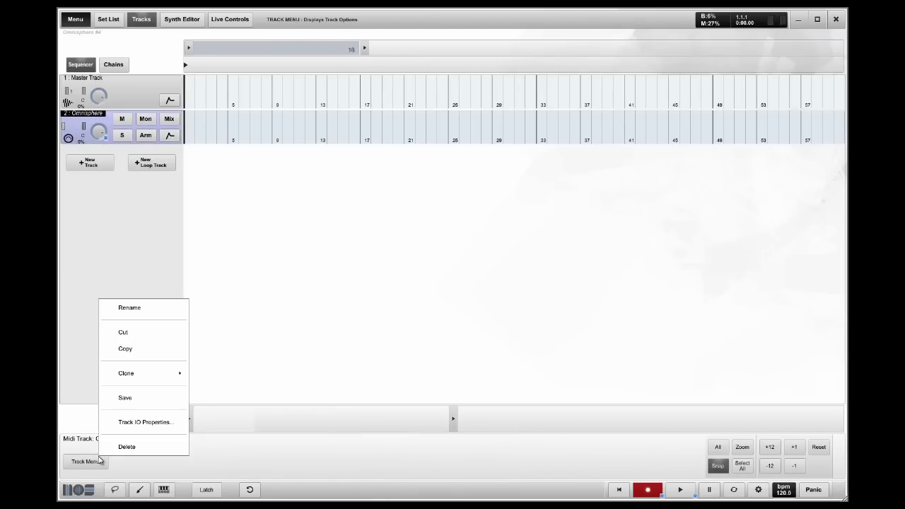
pyautogui.click(131, 422)
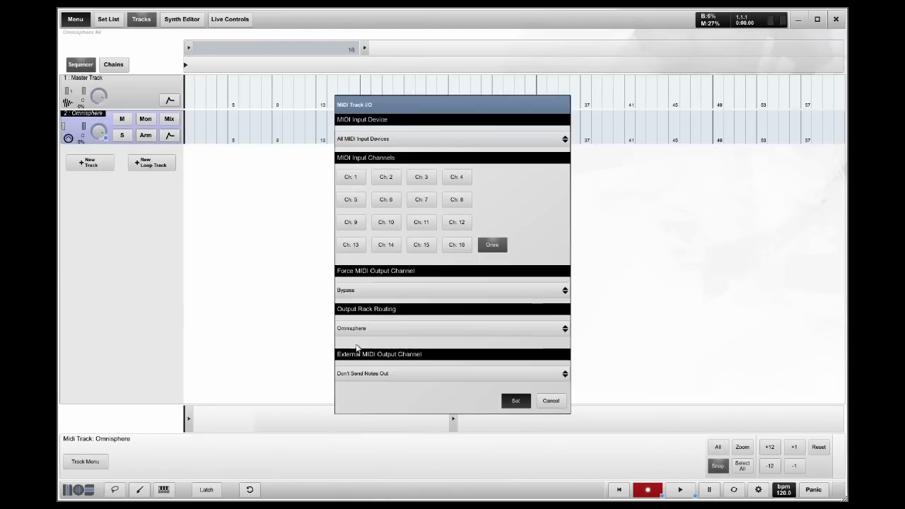
pyautogui.click(369, 290)
pyautogui.click(364, 58)
pyautogui.click(515, 400)
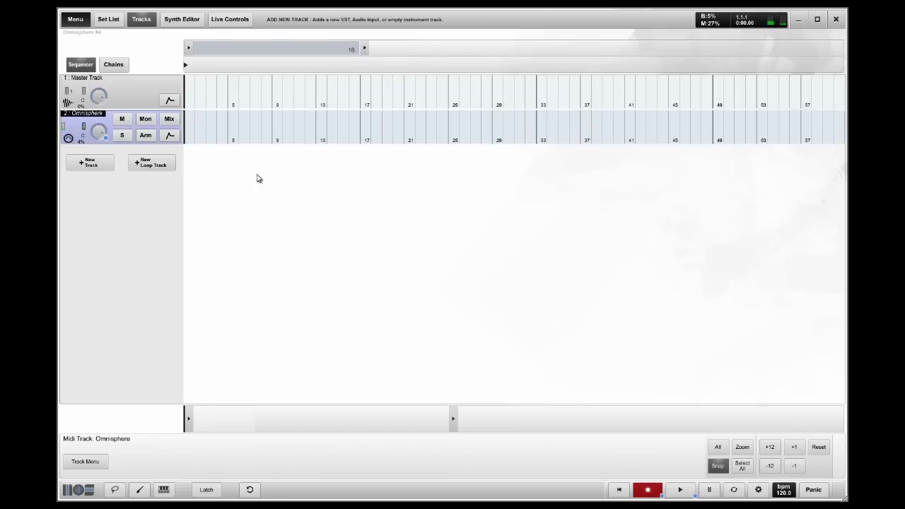
# Add an empty instrument track to the fourth song and route it to the Omnisphere rack on forced MIDI Output Ch 3
pyautogui.click(105, 170)
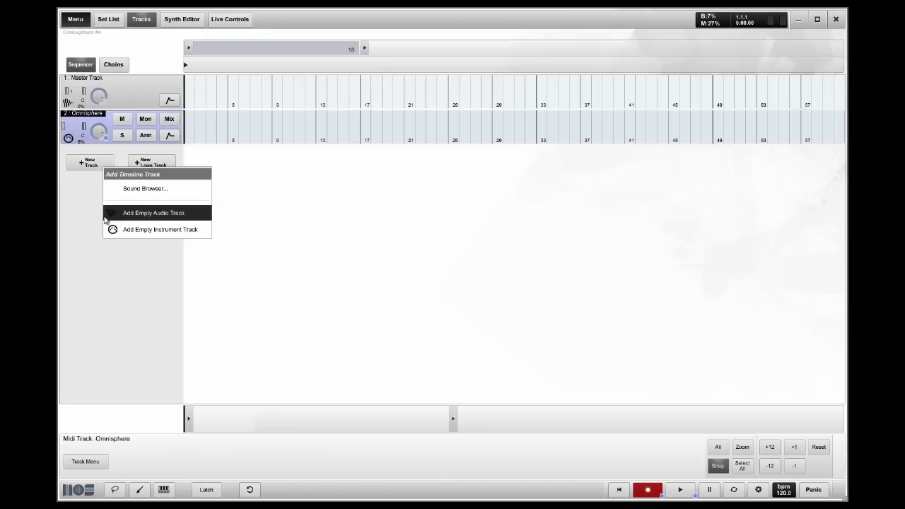
pyautogui.click(148, 230)
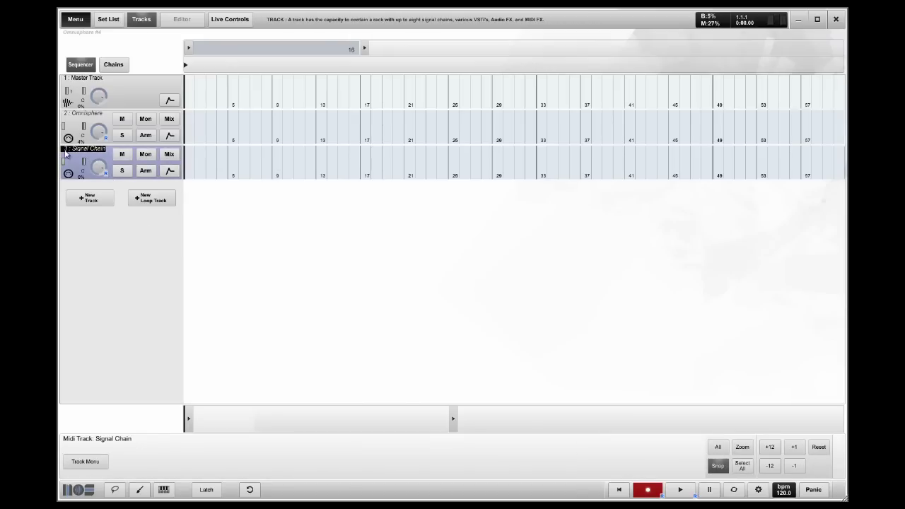
pyautogui.click(85, 462)
pyautogui.click(123, 429)
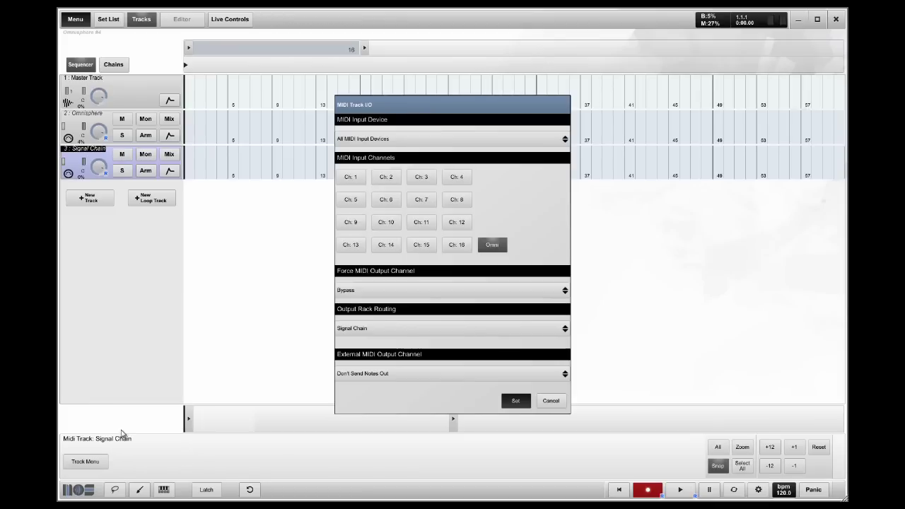
pyautogui.click(404, 289)
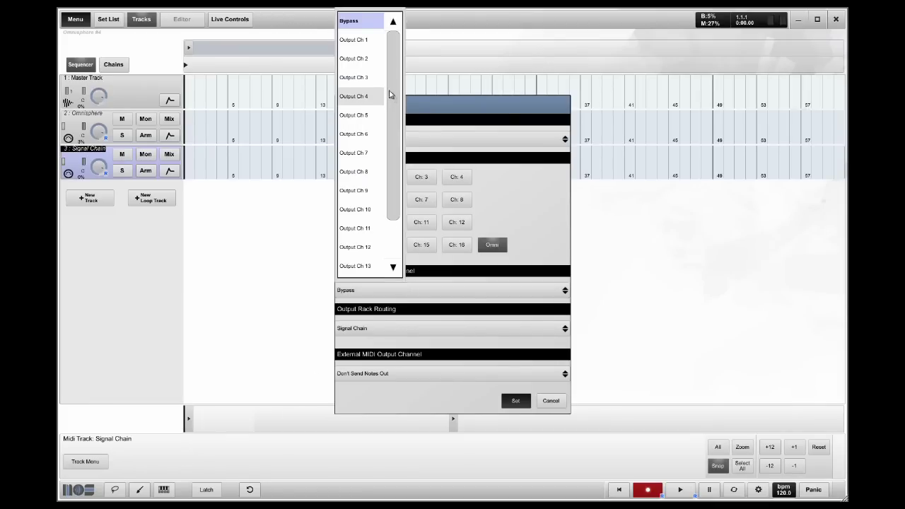
pyautogui.click(361, 77)
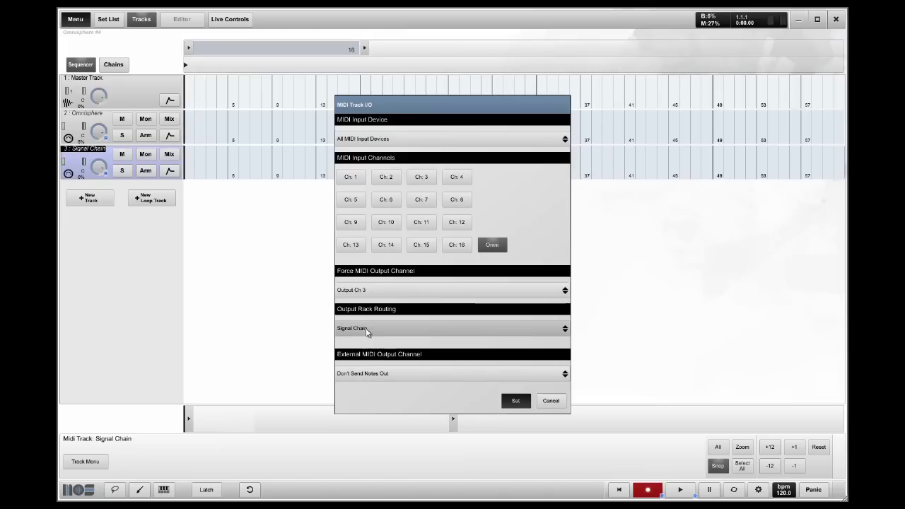
pyautogui.click(375, 330)
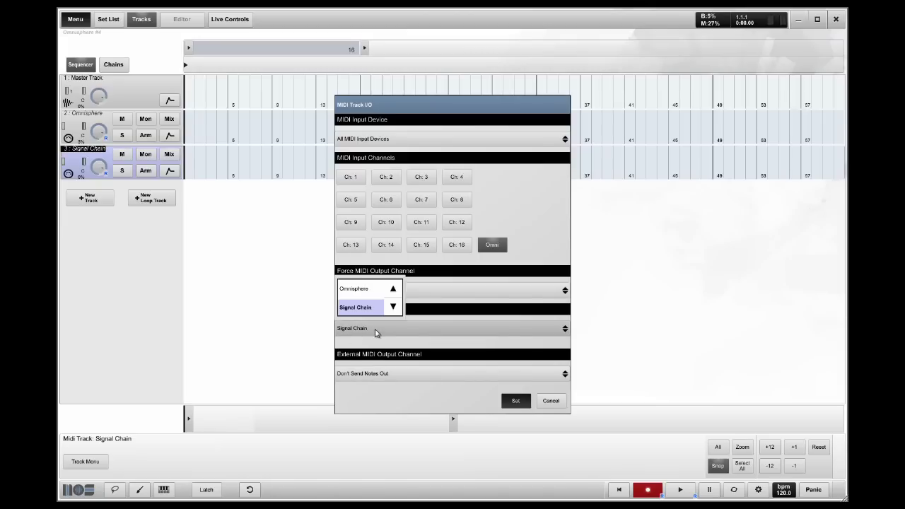
pyautogui.click(362, 291)
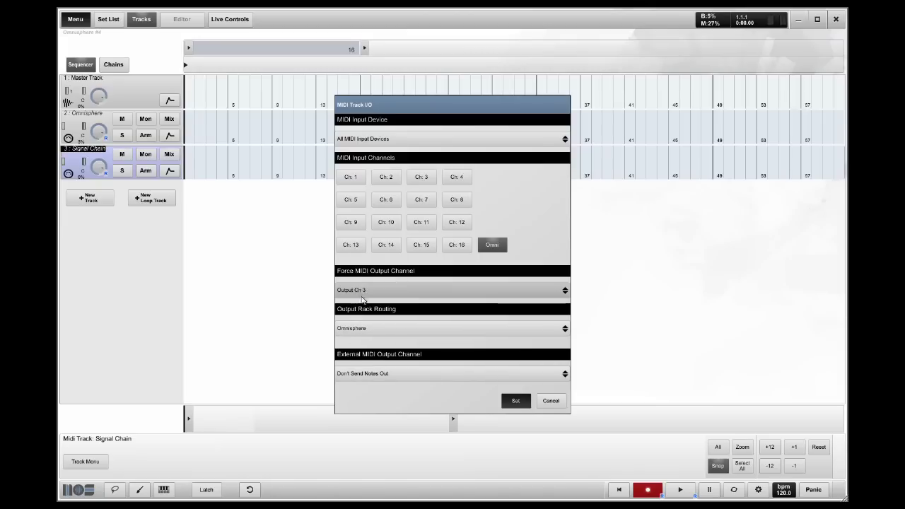
pyautogui.click(515, 401)
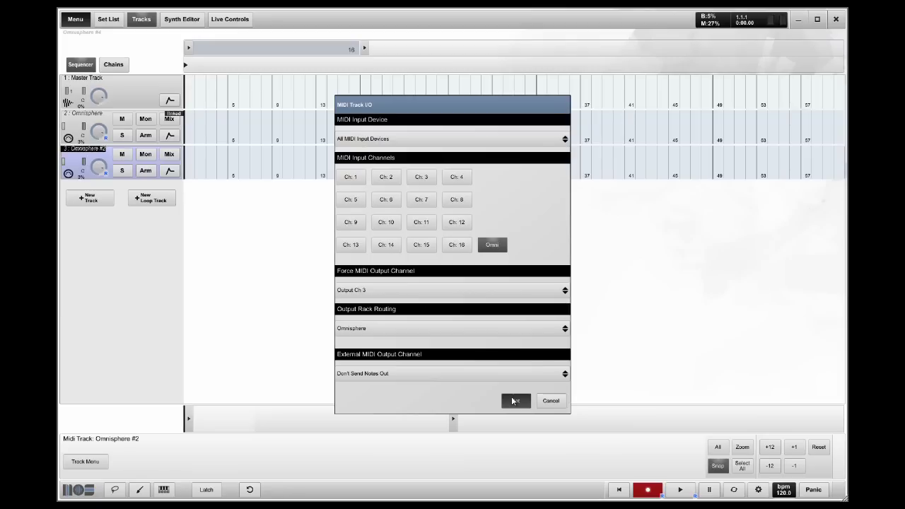
# Monitor both Omnisphere tracks together and balance parts 2 and 3 in Omnisphere's multi mixer by lowering part 2's level
pyautogui.click(145, 119)
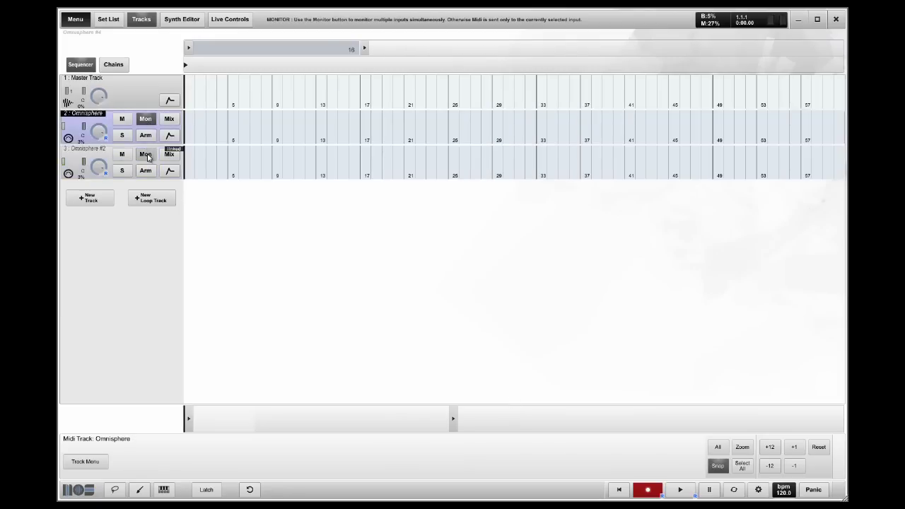
pyautogui.click(146, 155)
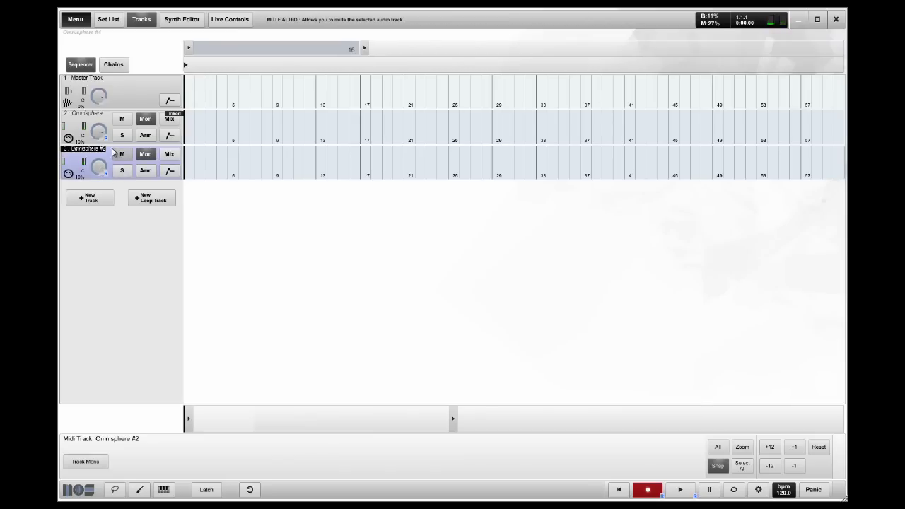
pyautogui.click(194, 21)
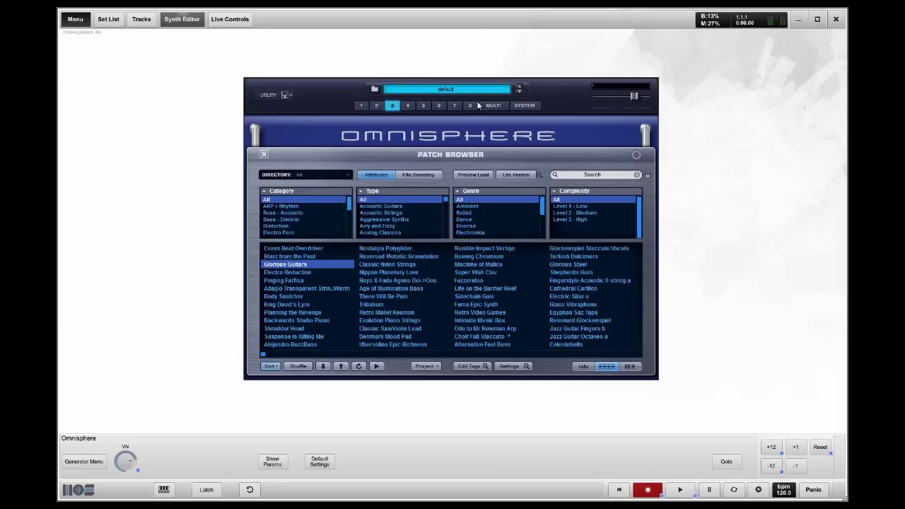
pyautogui.click(493, 105)
pyautogui.moveTo(470, 205); pyautogui.dragTo(470, 232)
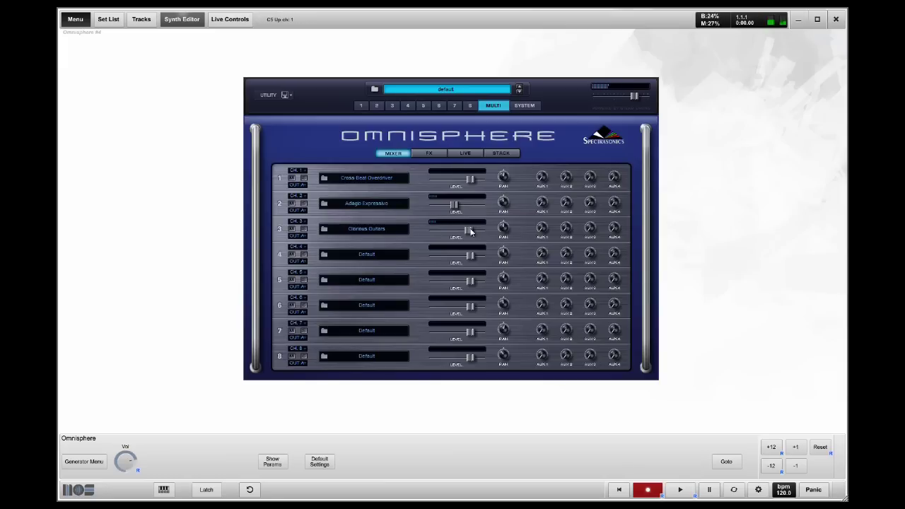
# Add a fifth song beside Omnisphere #4 using Kontakt 5 (64bit), found by searching the Sound Library for "kontakt 5"
pyautogui.click(111, 22)
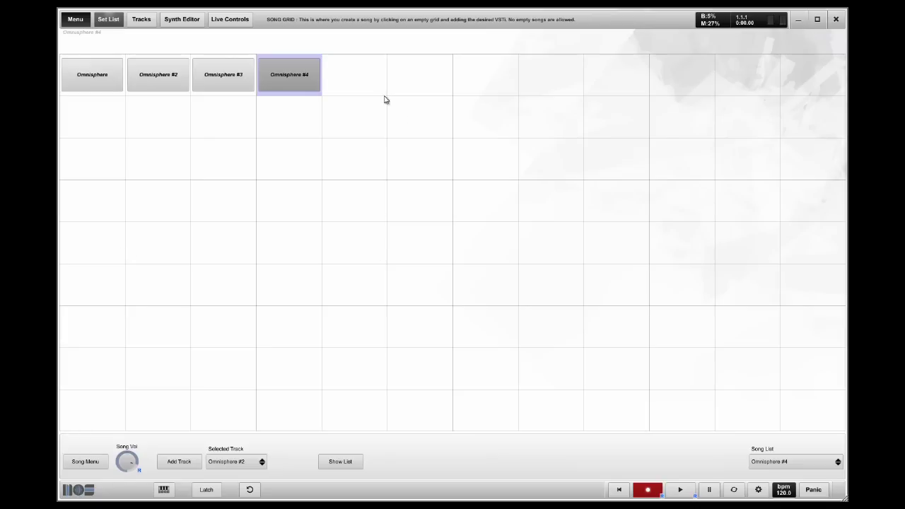
pyautogui.rightClick(358, 74)
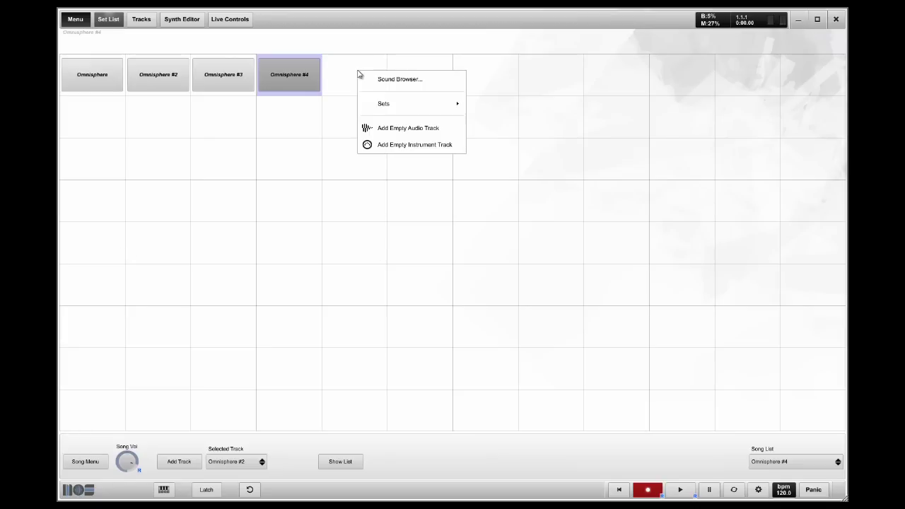
pyautogui.click(398, 80)
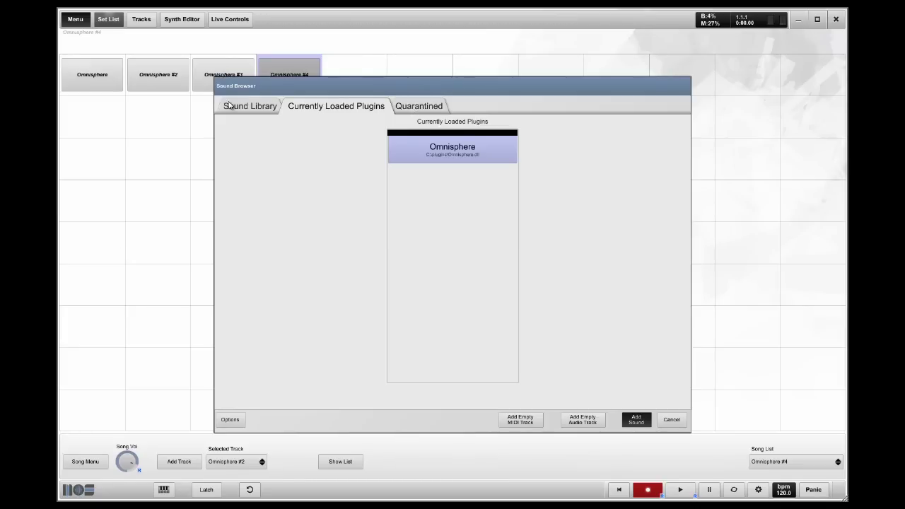
pyautogui.click(250, 106)
pyautogui.click(547, 128)
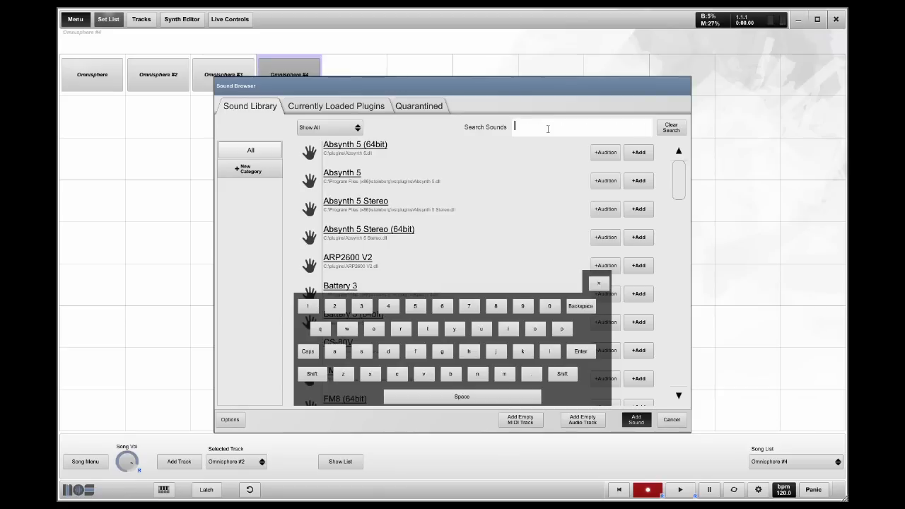
pyautogui.write('kontakt')
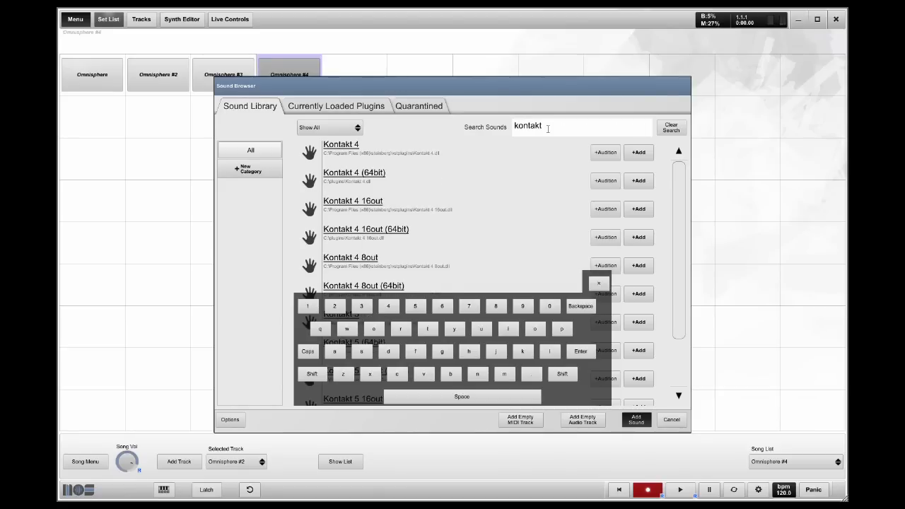
pyautogui.write(' 5')
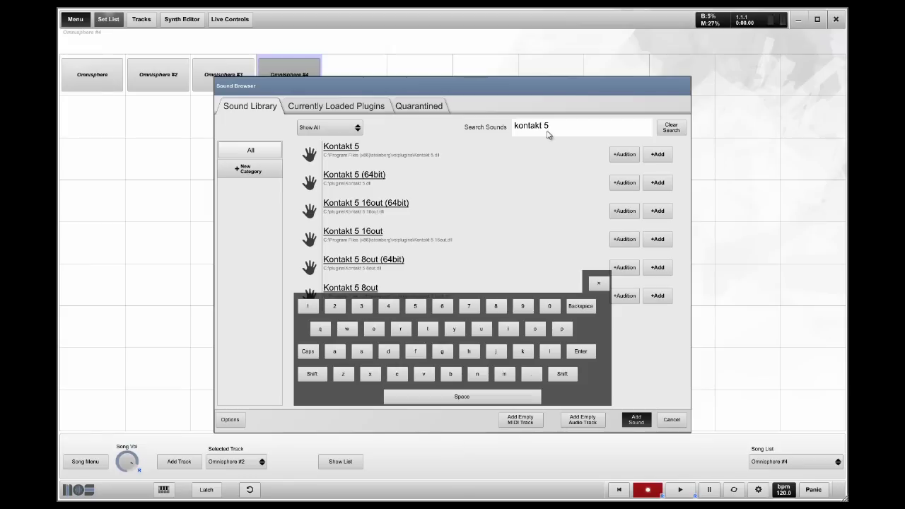
pyautogui.doubleClick(377, 180)
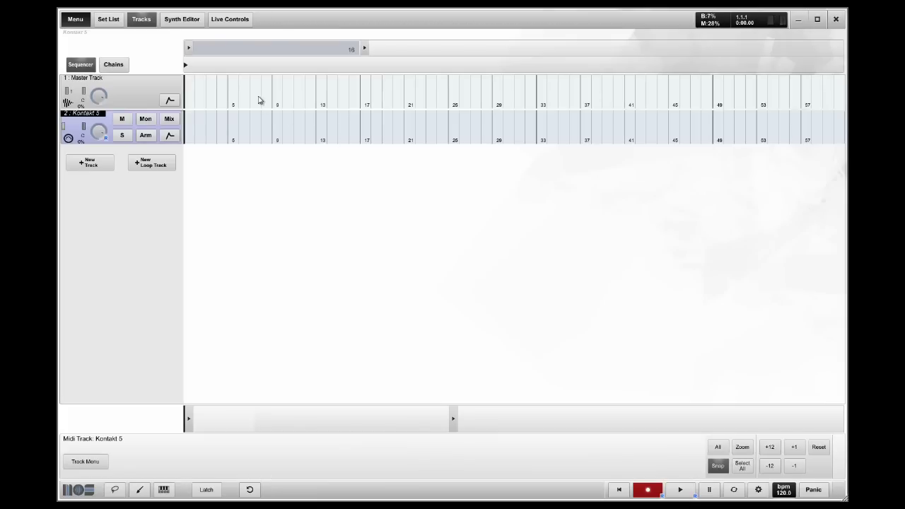
# Load the Vlns Full leg LP Speed P instrument from the LA Scoring Strings library into the fifth song's Kontakt rack
pyautogui.click(182, 19)
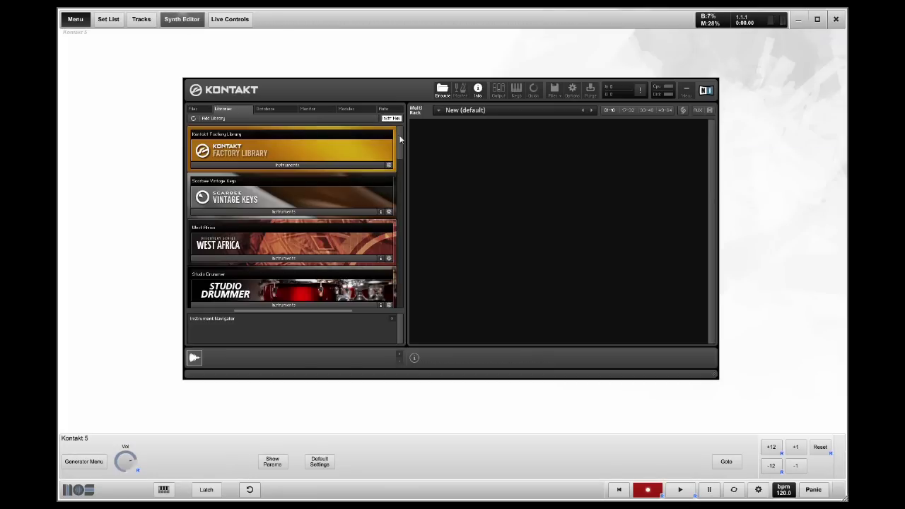
pyautogui.scroll(-3, 400, 162)
pyautogui.scroll(-3, 400, 175)
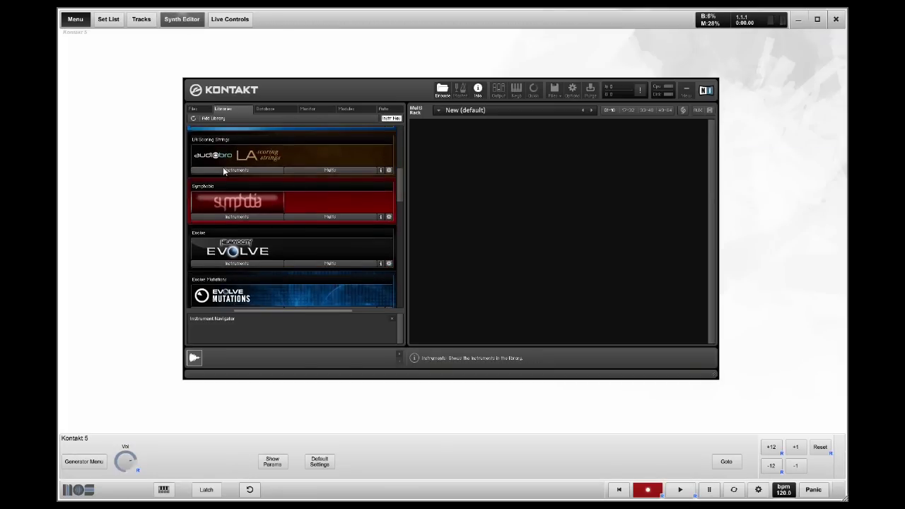
pyautogui.click(223, 168)
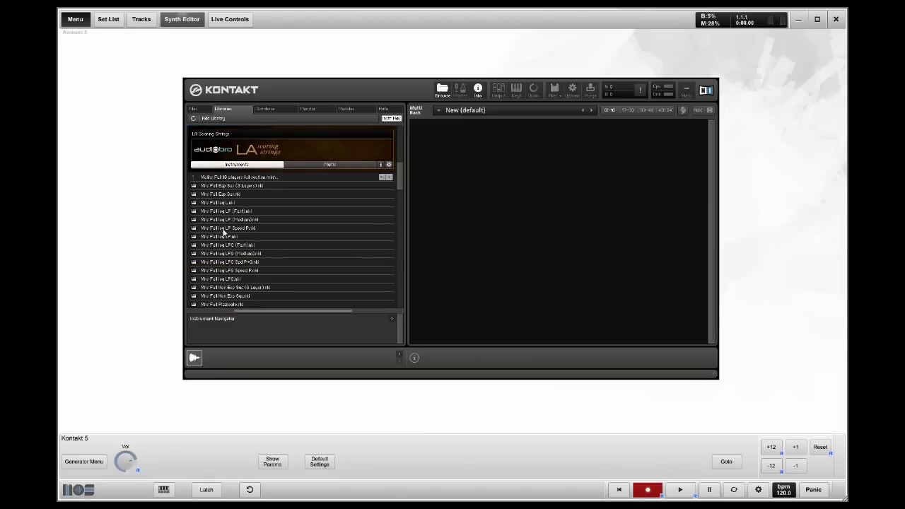
pyautogui.moveTo(223, 228); pyautogui.dragTo(485, 228)
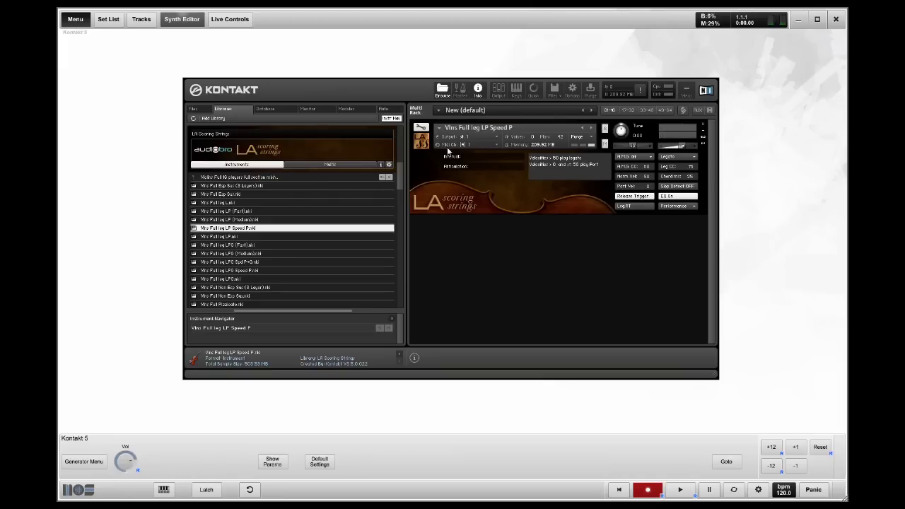
# Examine the MIDI channel choices for the violin instrument in the Kontakt rack
pyautogui.click(496, 145)
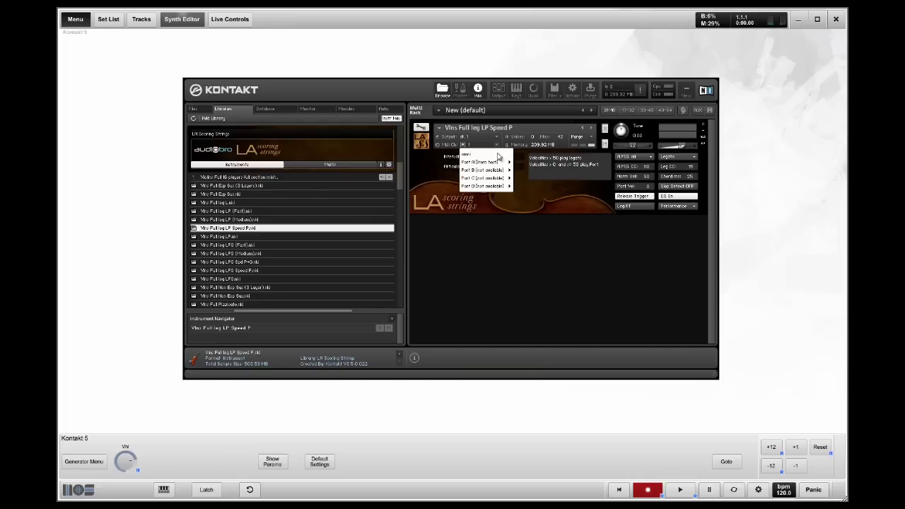
pyautogui.moveTo(497, 161)
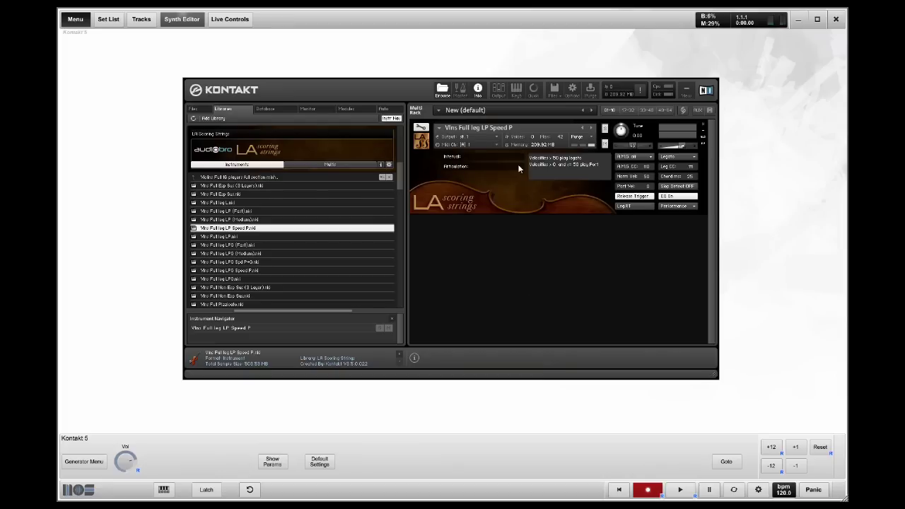
pyautogui.click(519, 168)
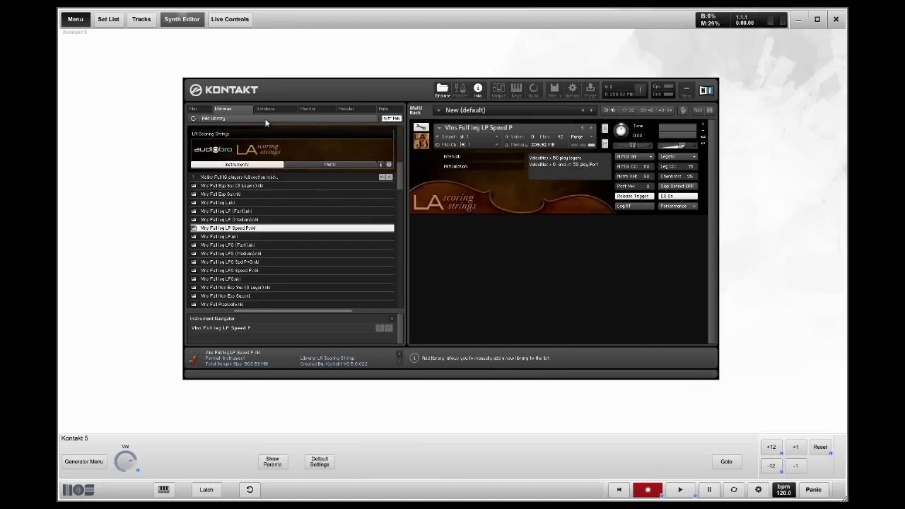
# Load the Scarbee A-200 instrument from the Scarbee Vintage Keys library beneath the violins in the Kontakt rack
pyautogui.click(199, 111)
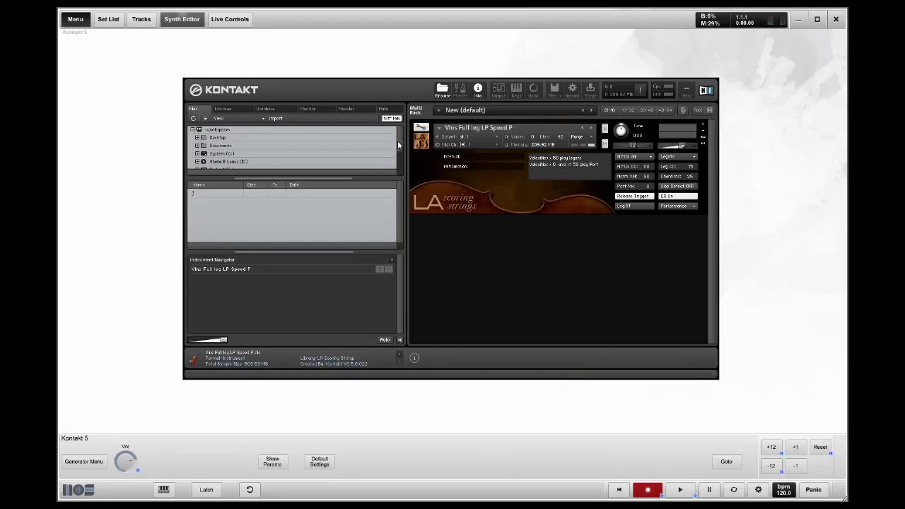
pyautogui.click(223, 108)
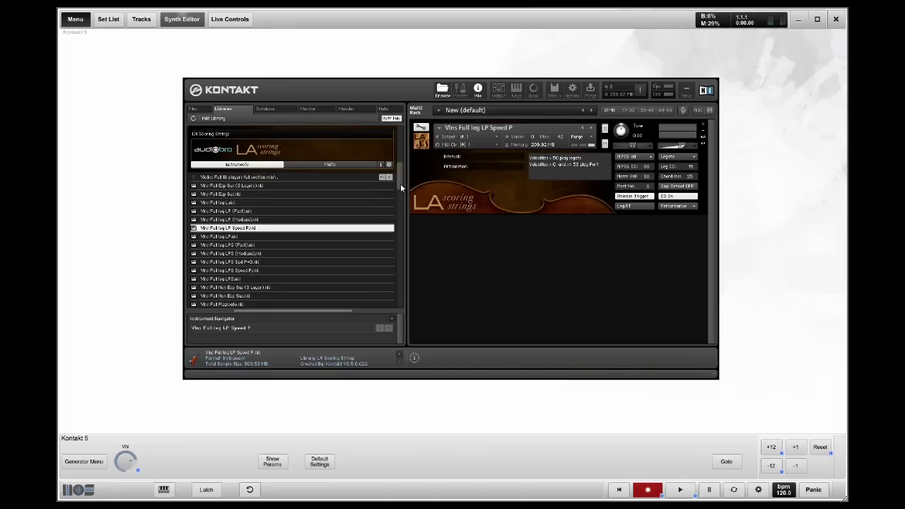
pyautogui.moveTo(400, 183); pyautogui.dragTo(398, 133)
pyautogui.click(301, 166)
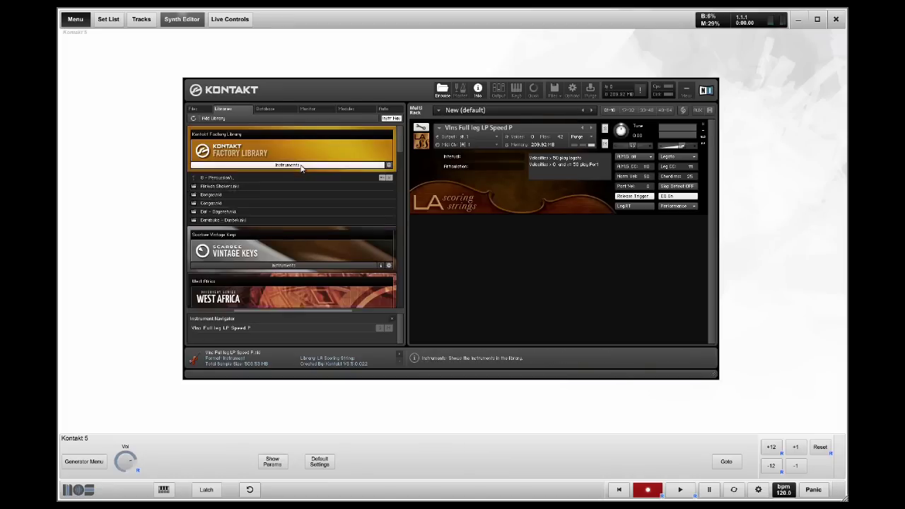
pyautogui.click(301, 166)
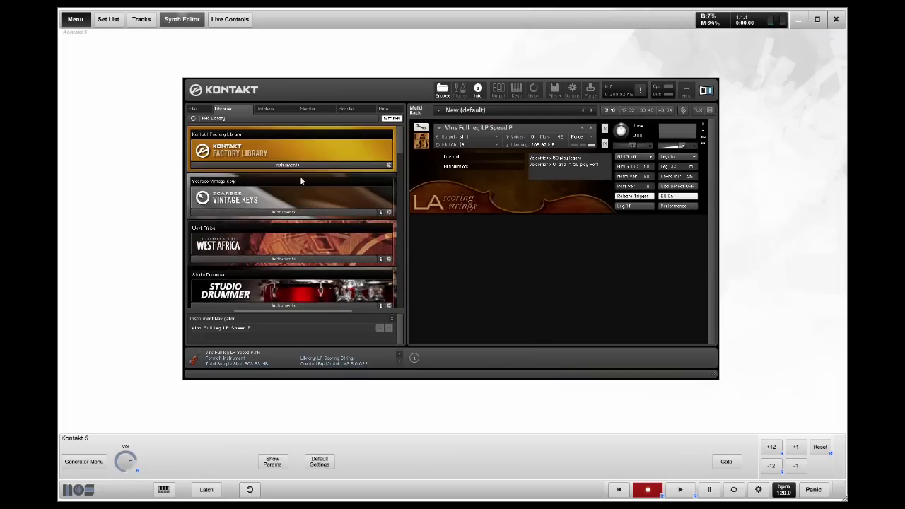
pyautogui.click(302, 211)
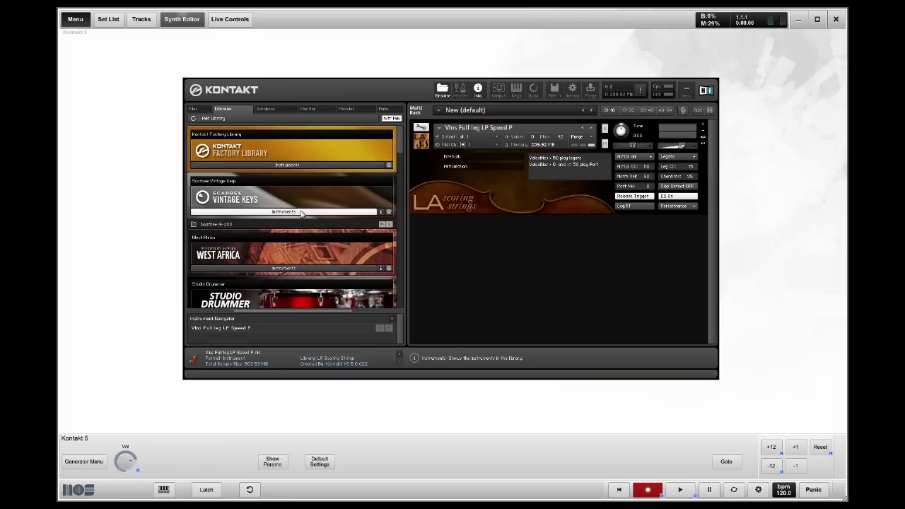
pyautogui.click(222, 224)
pyautogui.click(224, 232)
pyautogui.moveTo(225, 232); pyautogui.dragTo(505, 307)
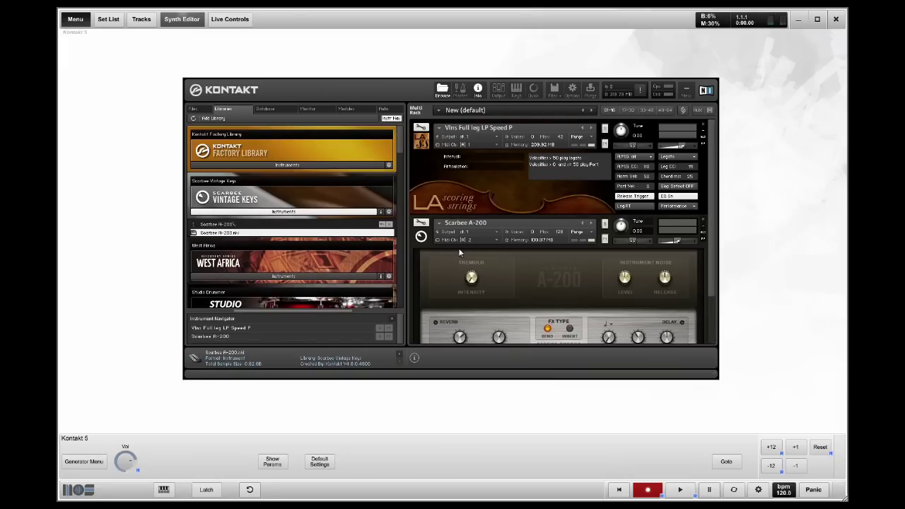
# Add a sixth song beside Kontakt 5 in the set list, using the Kontakt 5 instance from the currently loaded plugins
pyautogui.click(109, 19)
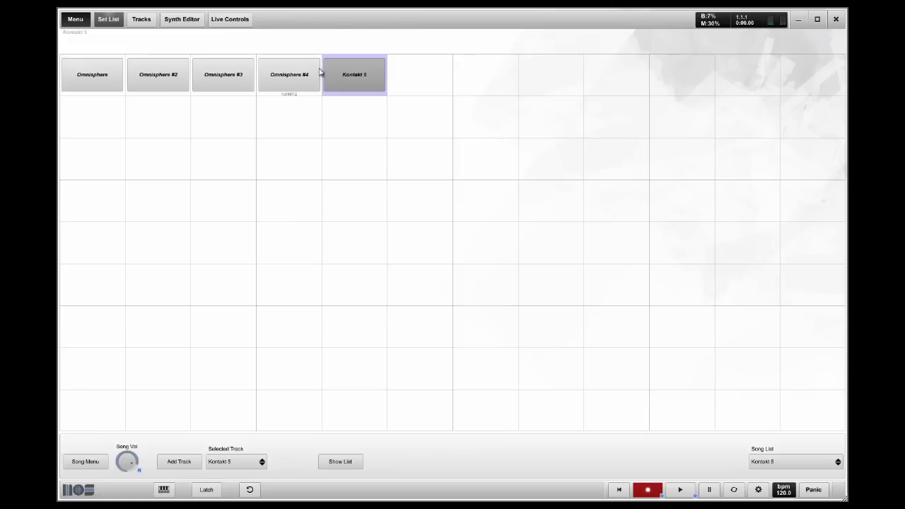
pyautogui.click(440, 83)
pyautogui.click(449, 88)
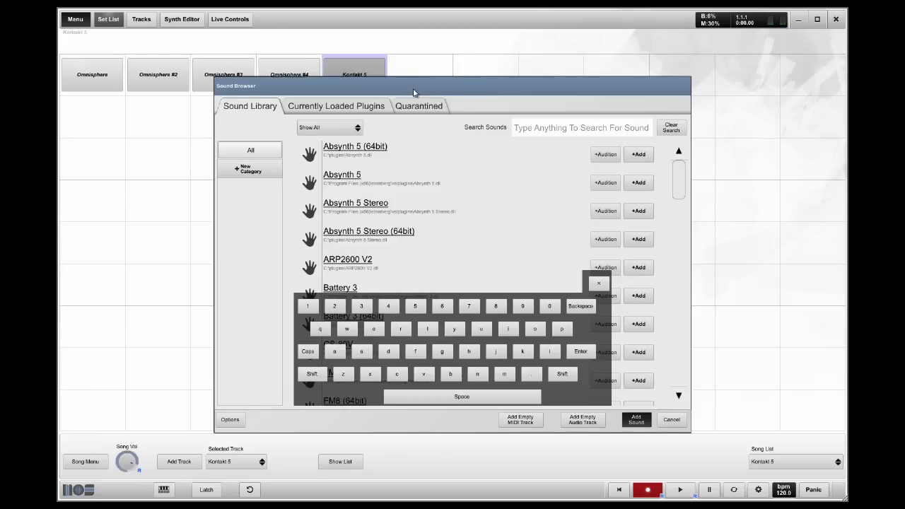
pyautogui.click(366, 108)
pyautogui.doubleClick(432, 184)
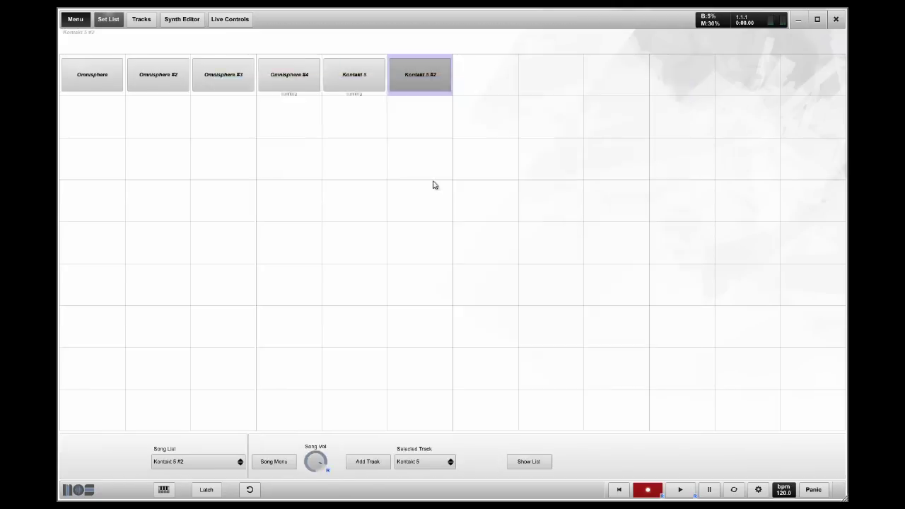
# Force the sixth song's Kontakt 5 track to MIDI Output Ch 2 in its Track IO properties
pyautogui.click(84, 461)
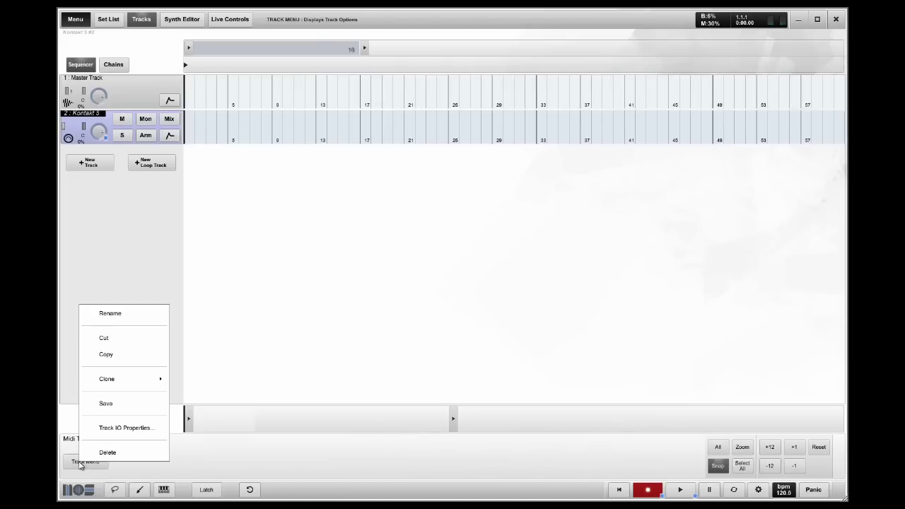
pyautogui.click(134, 427)
pyautogui.click(339, 290)
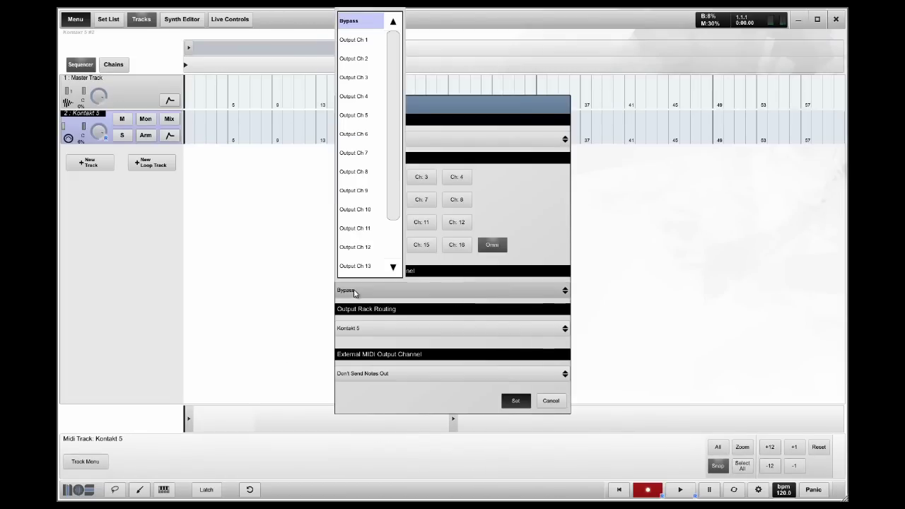
pyautogui.click(359, 60)
pyautogui.click(519, 401)
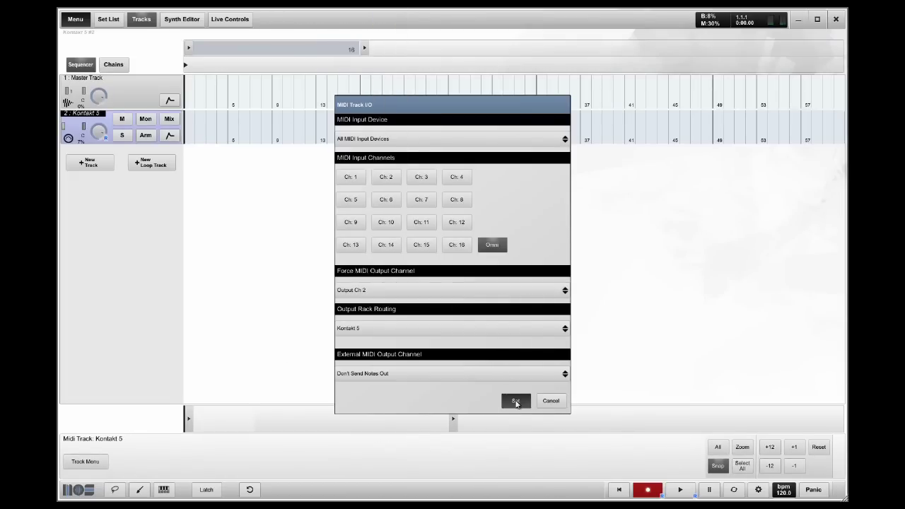
# Return to the set list and switch to the Omnisphere #3 song
pyautogui.click(114, 20)
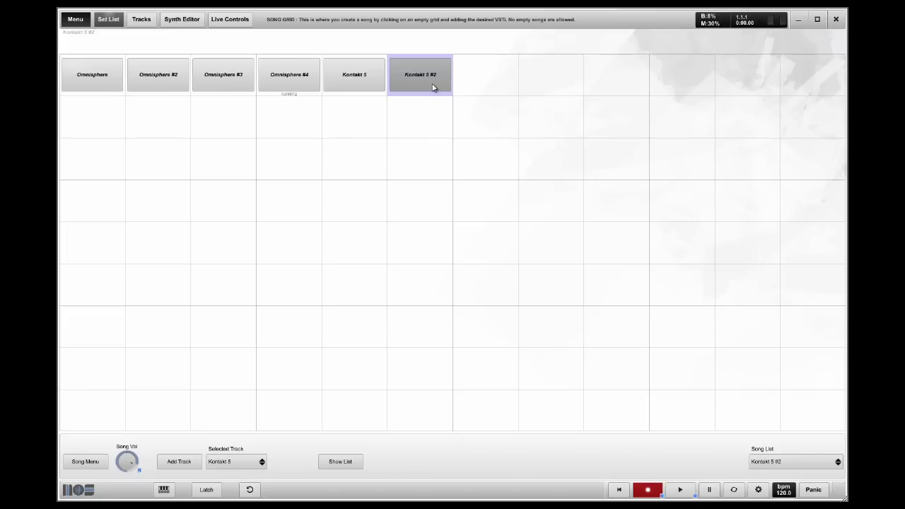
pyautogui.click(211, 92)
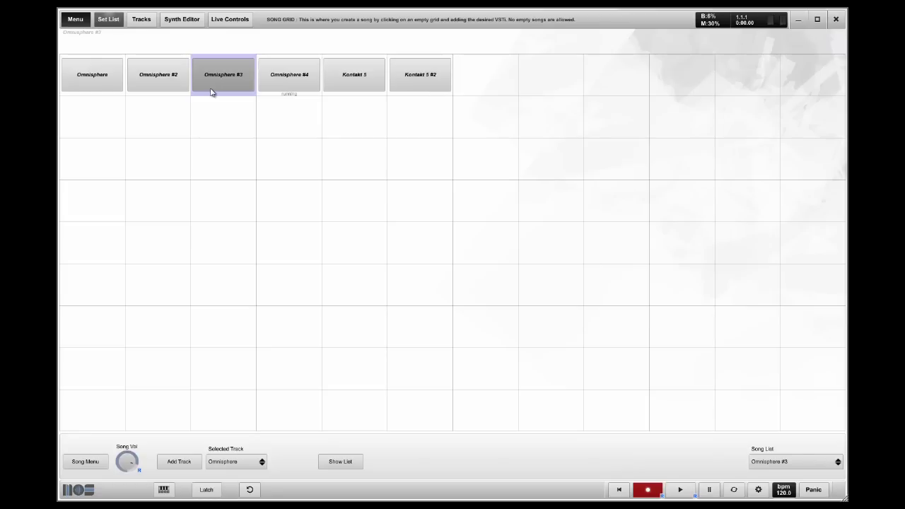